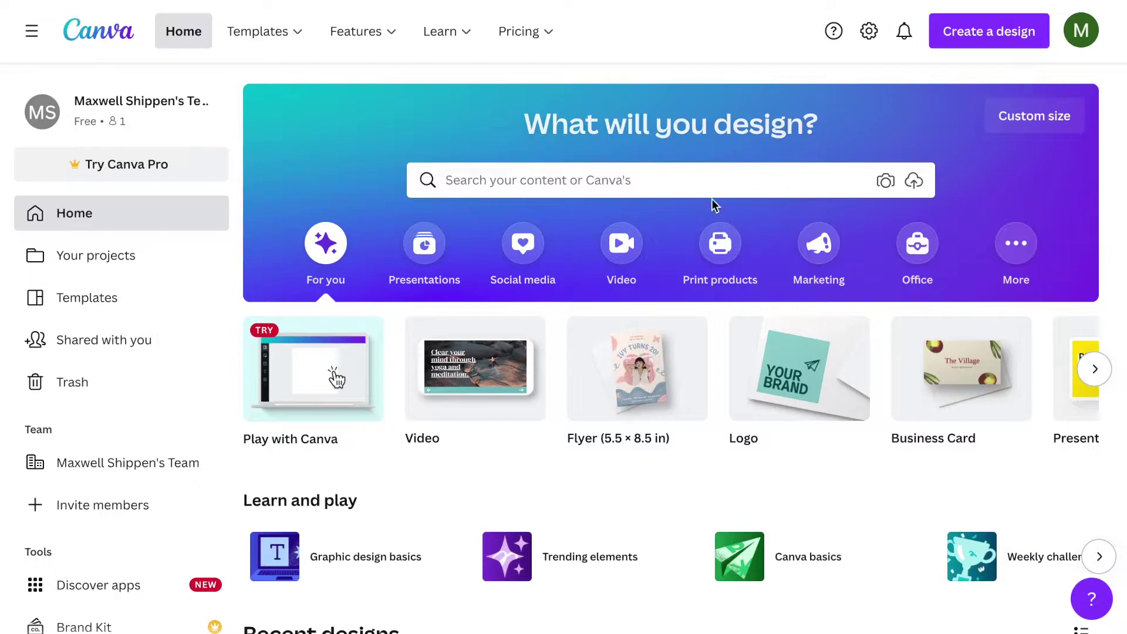
- Run the recent 'business card' template search and browse the business card results
click(701, 188)
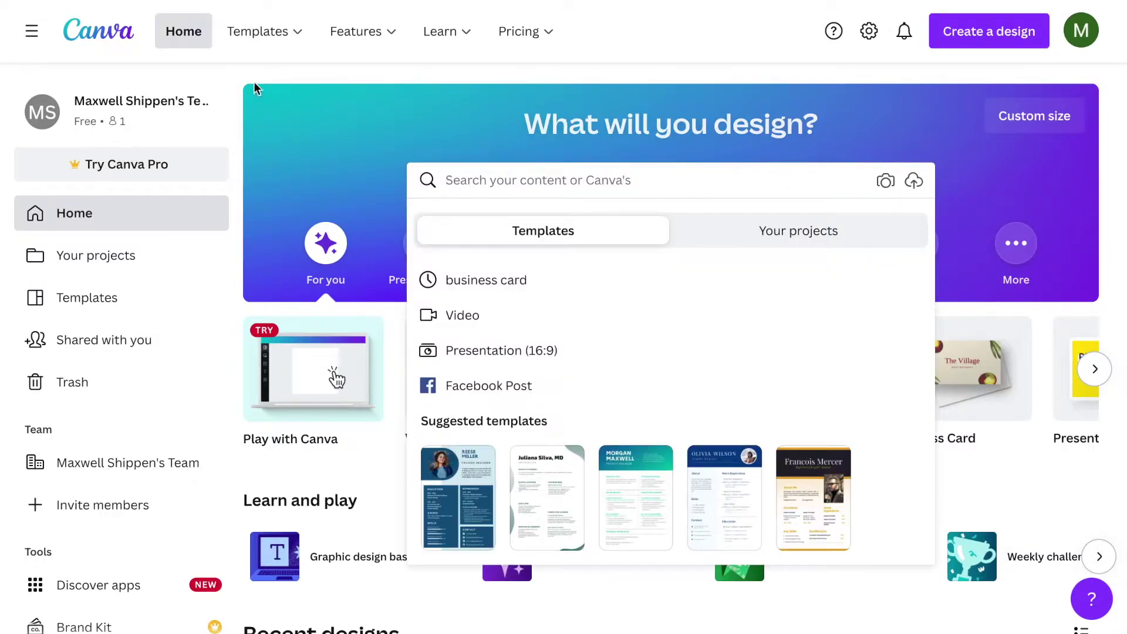
click(233, 96)
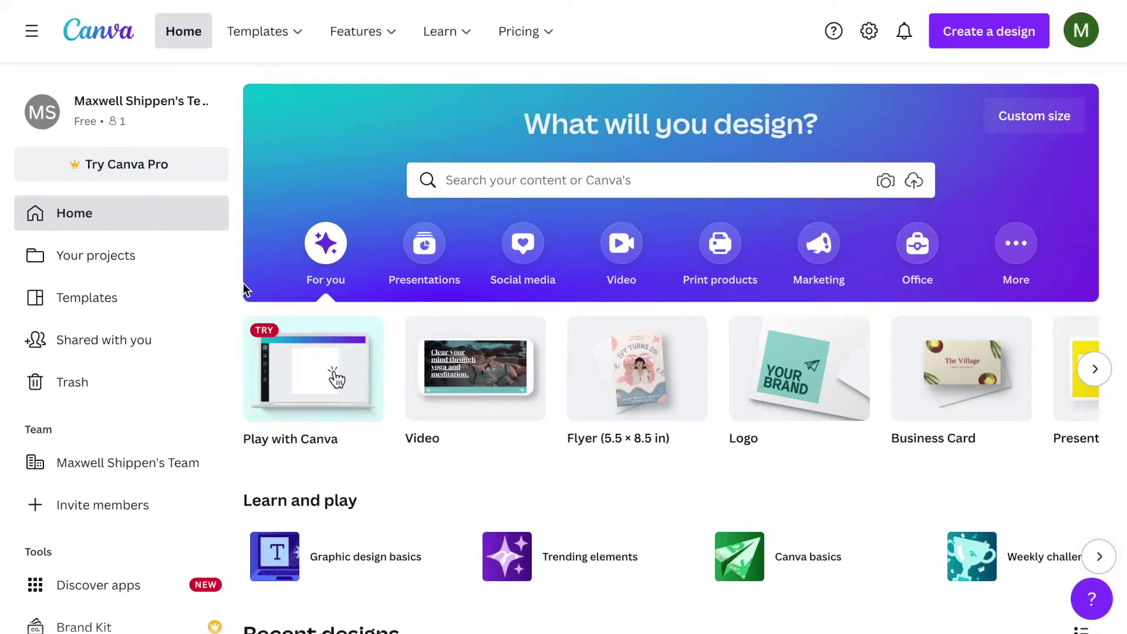
scroll(245, 287, down, 1)
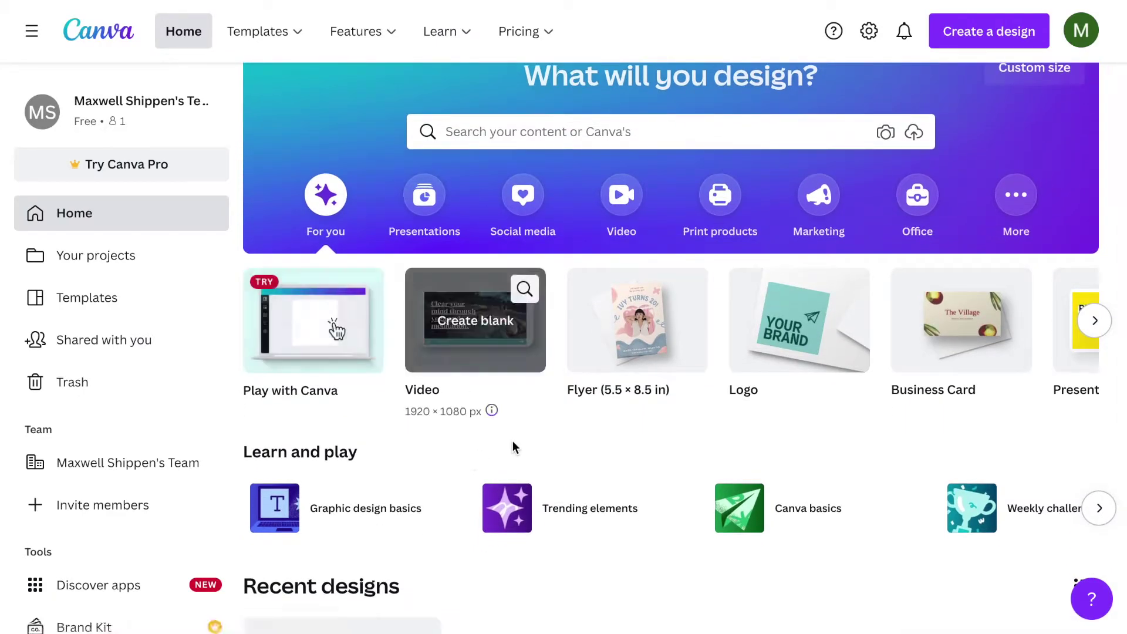
scroll(562, 511, down, 3)
scroll(568, 528, down, 3)
scroll(568, 529, up, 7)
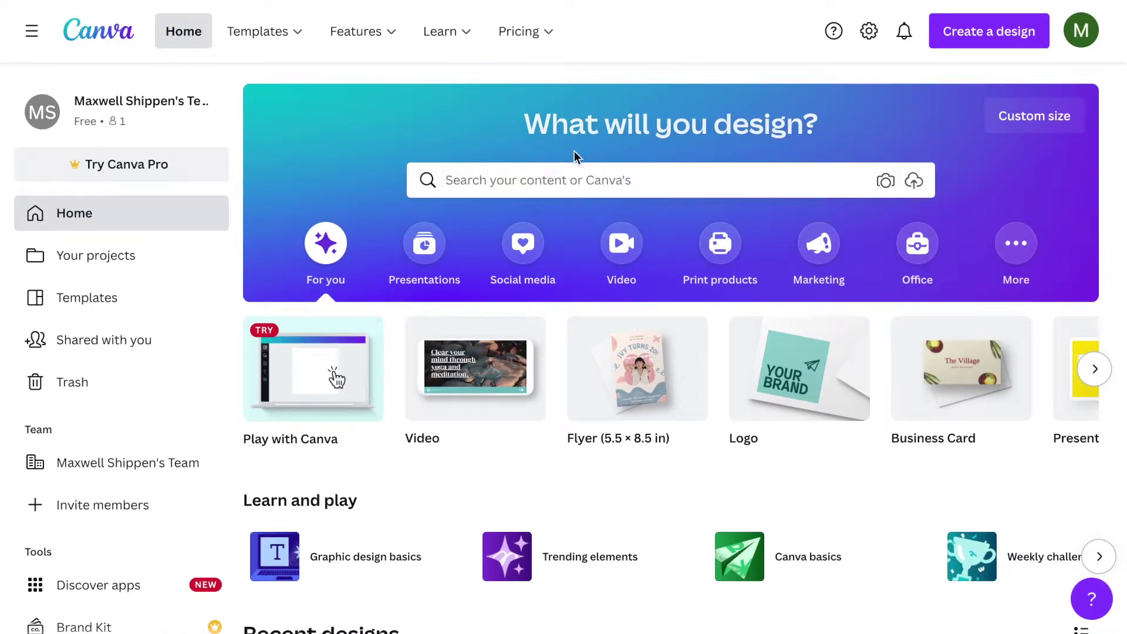
click(552, 176)
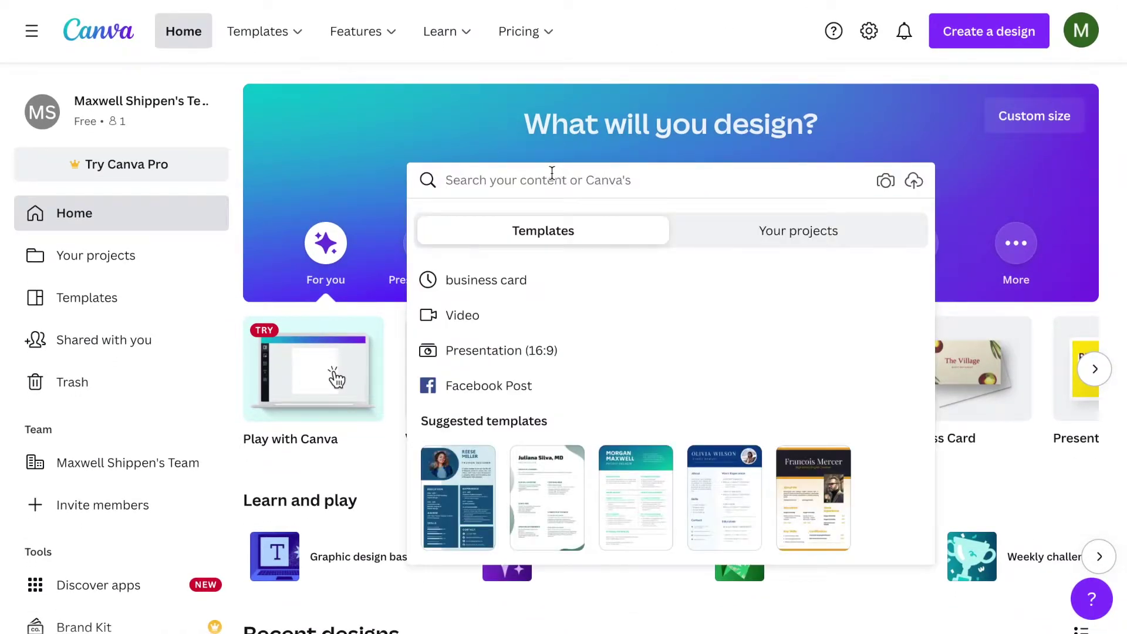
click(479, 282)
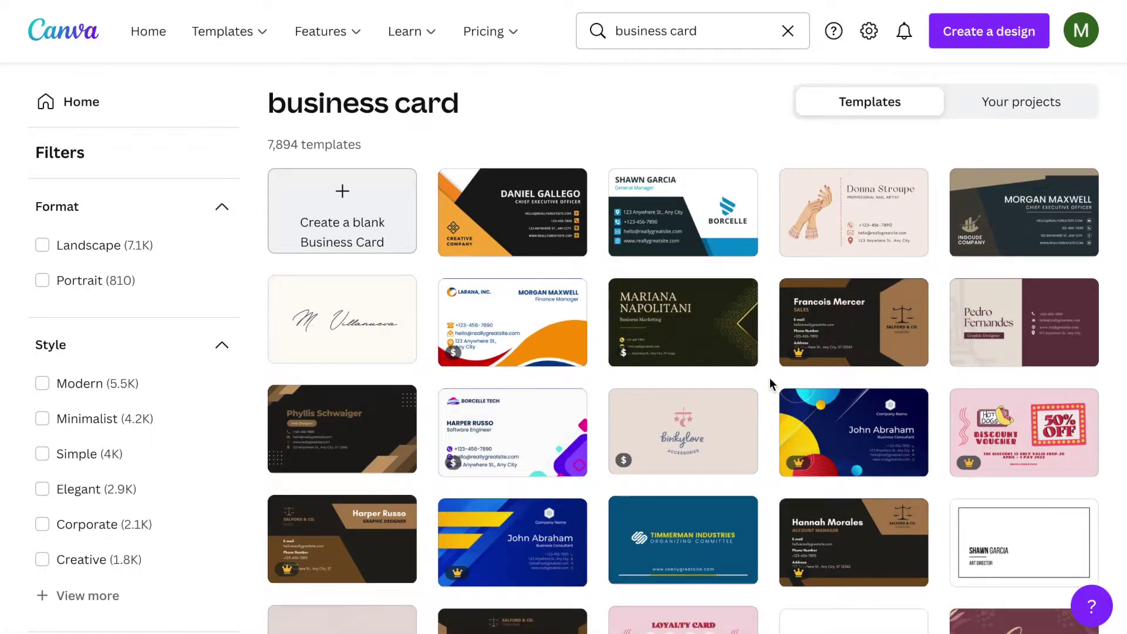
scroll(769, 379, down, 1)
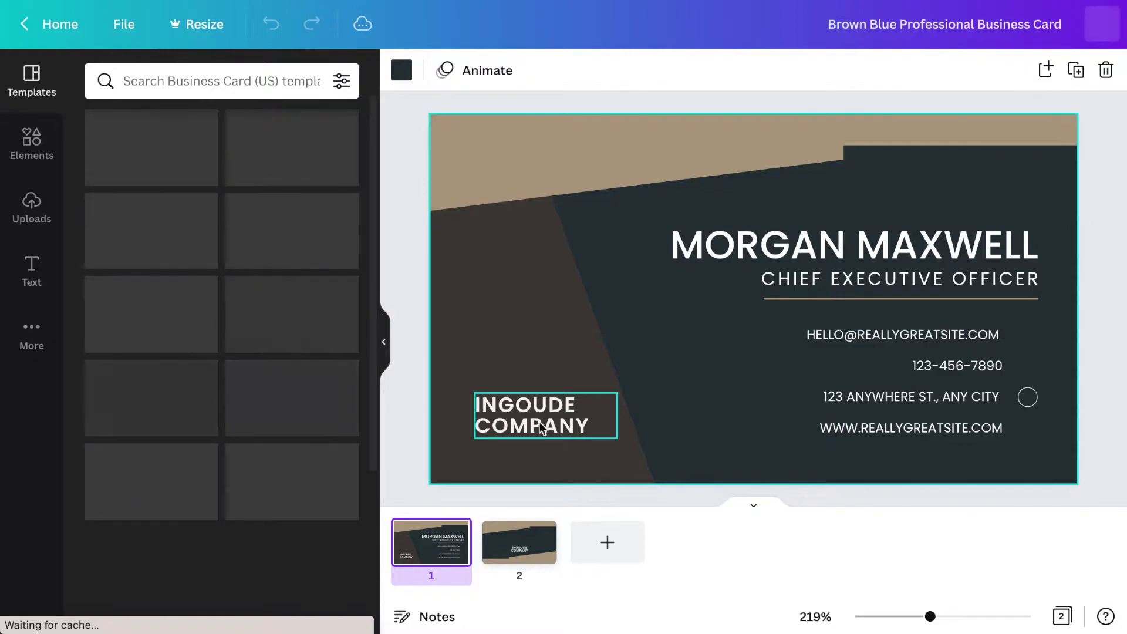
- Delete the INGOUDE COMPANY text, undoing the accidental deletion of the front page
click(574, 440)
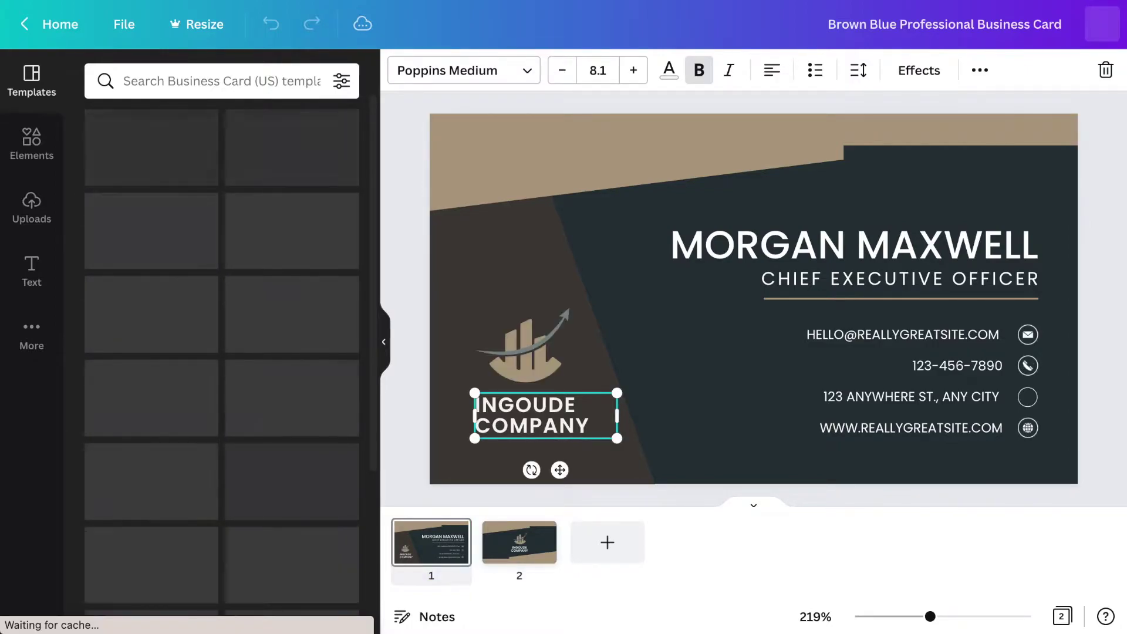
key(Delete)
click(540, 359)
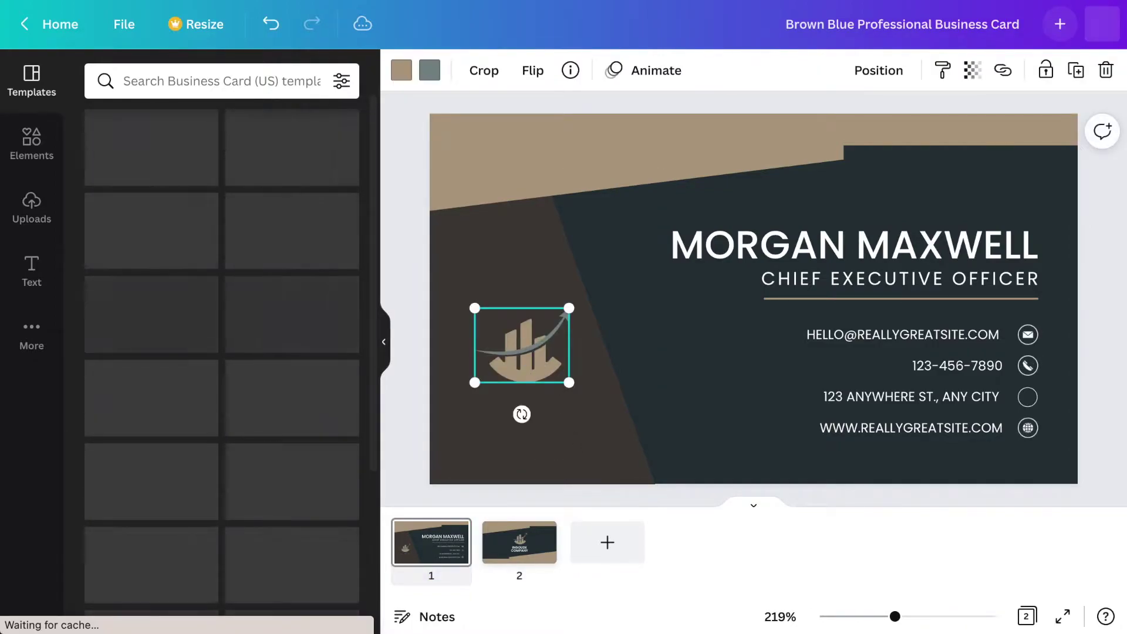
key(Delete)
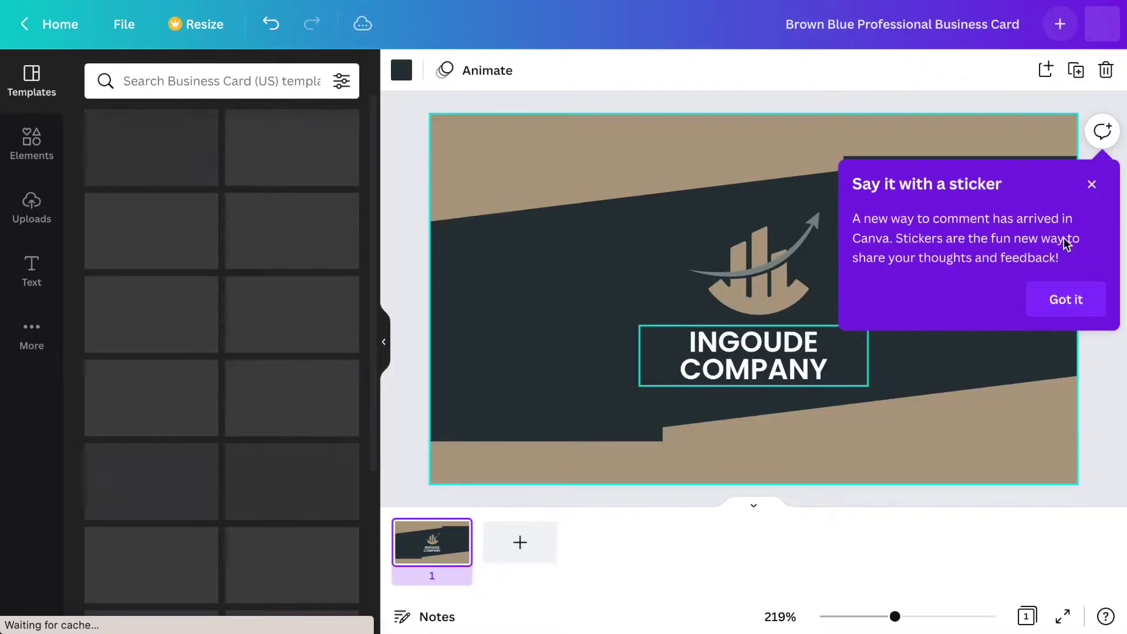
click(1092, 185)
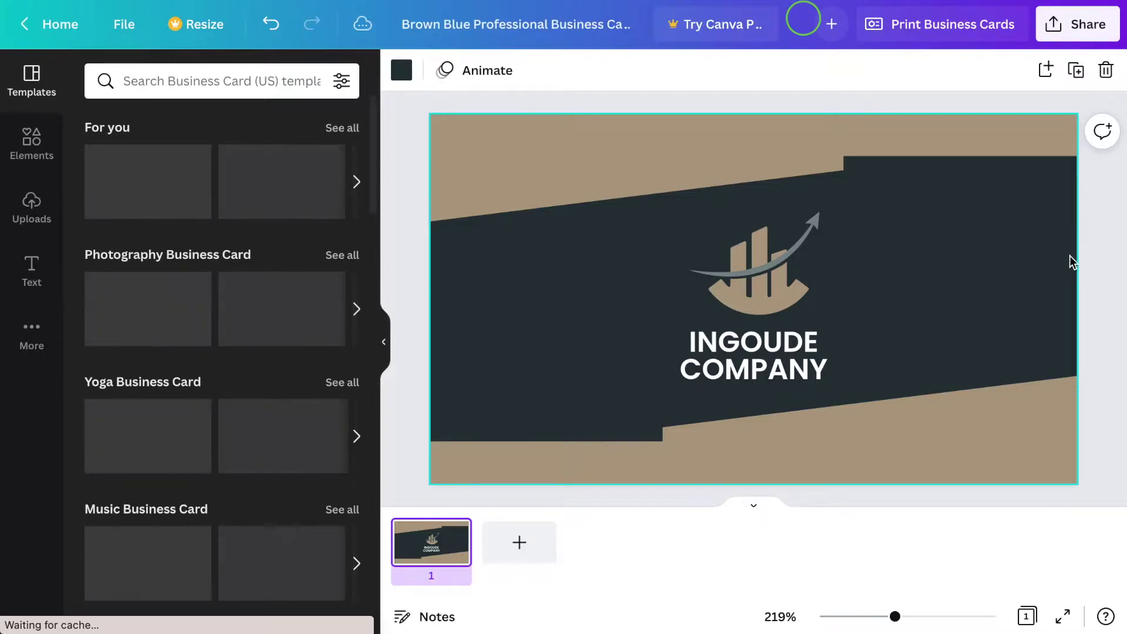
key(ctrl+z)
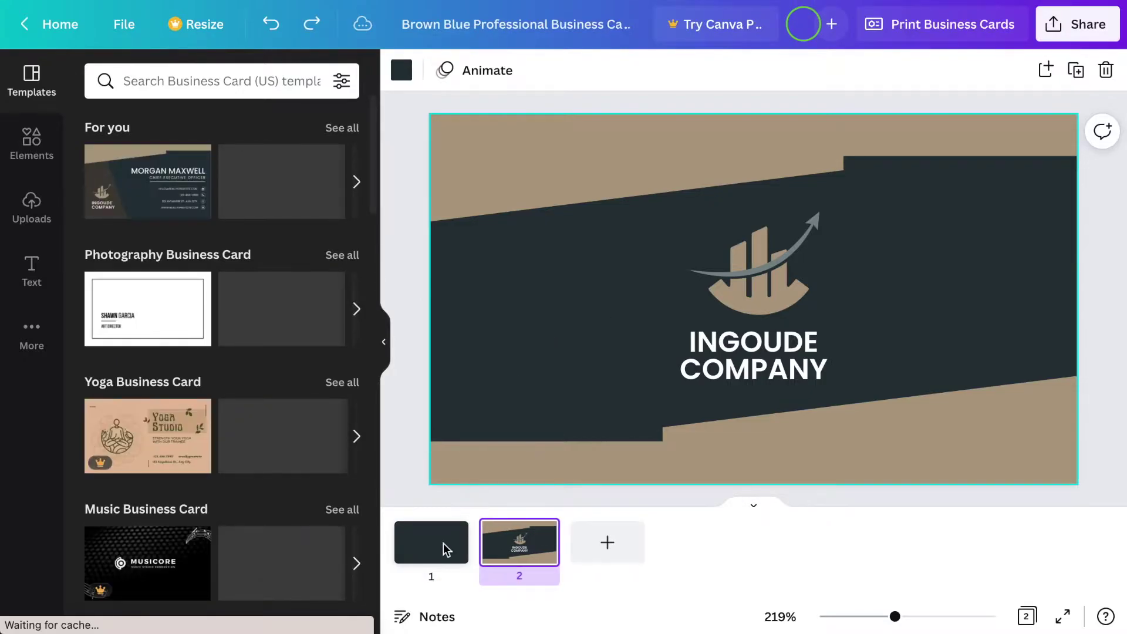
- Delete the logo graphic from the card's front page
click(446, 557)
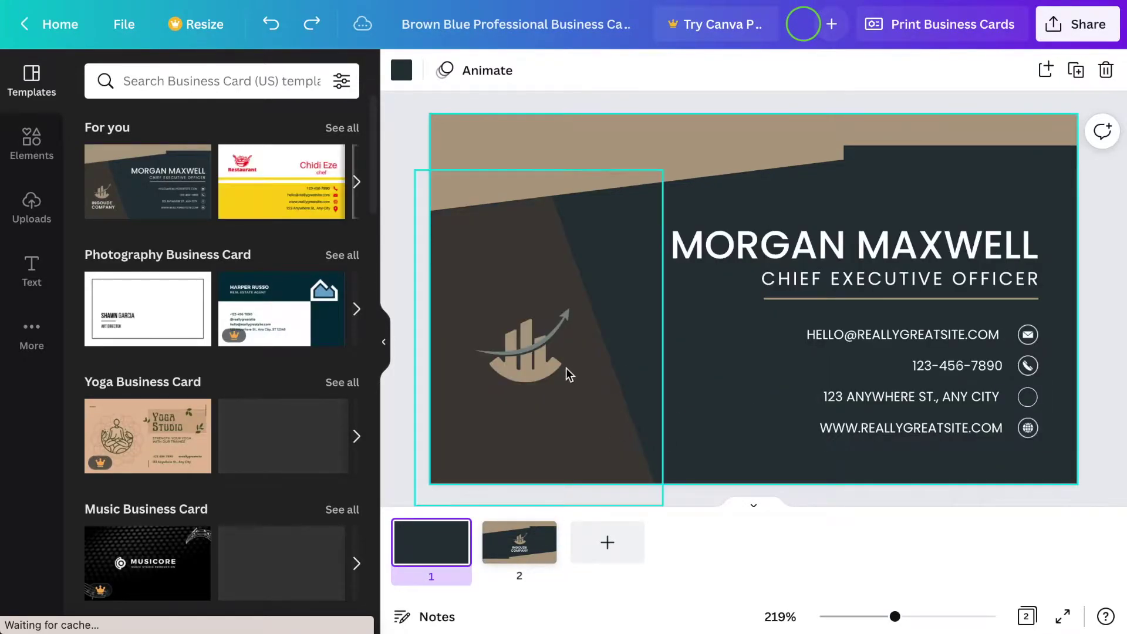
click(543, 368)
key(Delete)
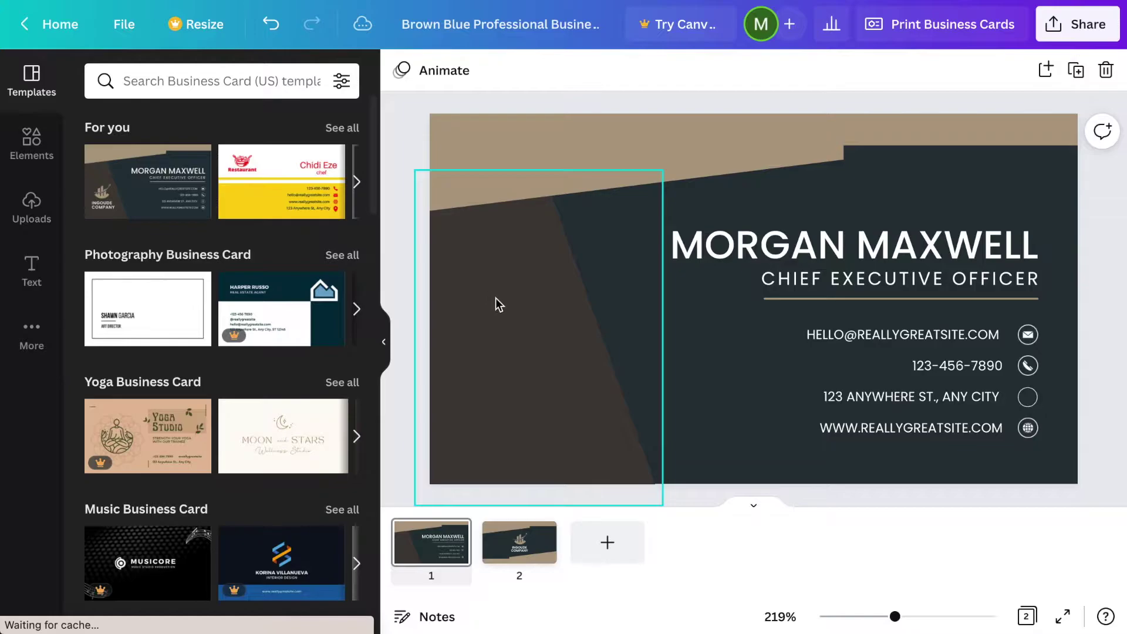
- Upload the monochrome healthcare logo PNG and place it at the card's top-left
click(37, 212)
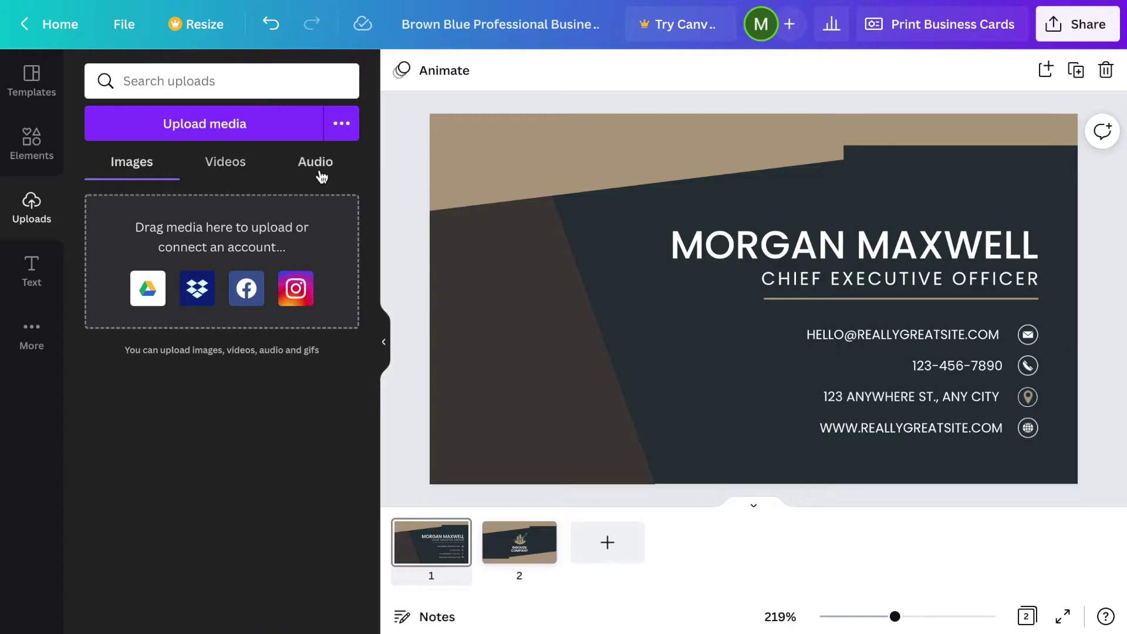
click(253, 129)
click(404, 143)
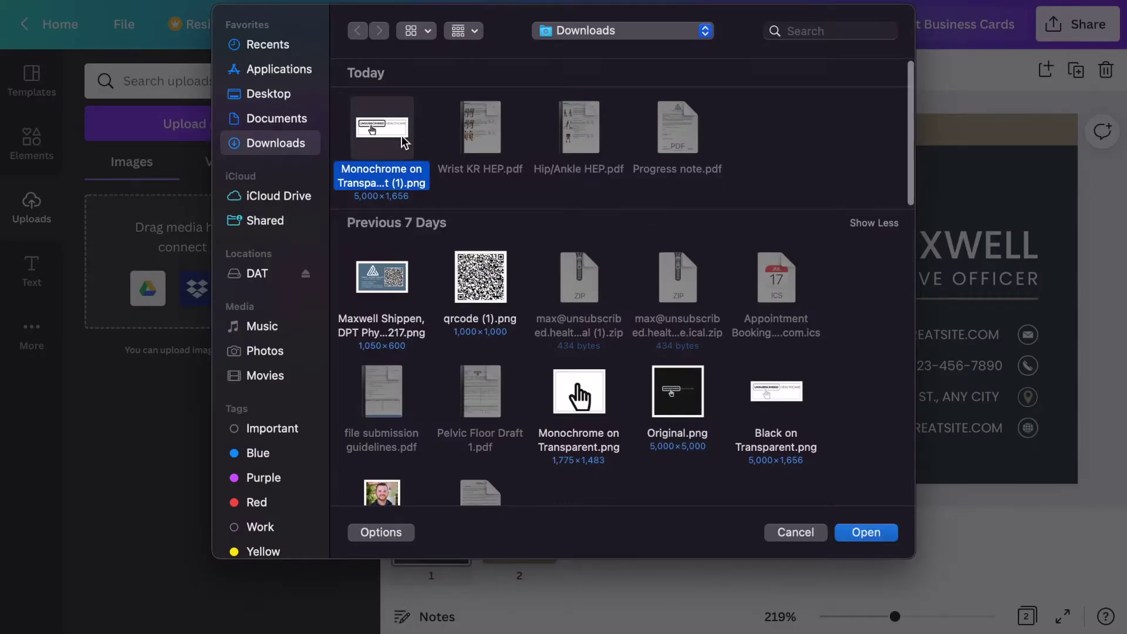
double_click(404, 143)
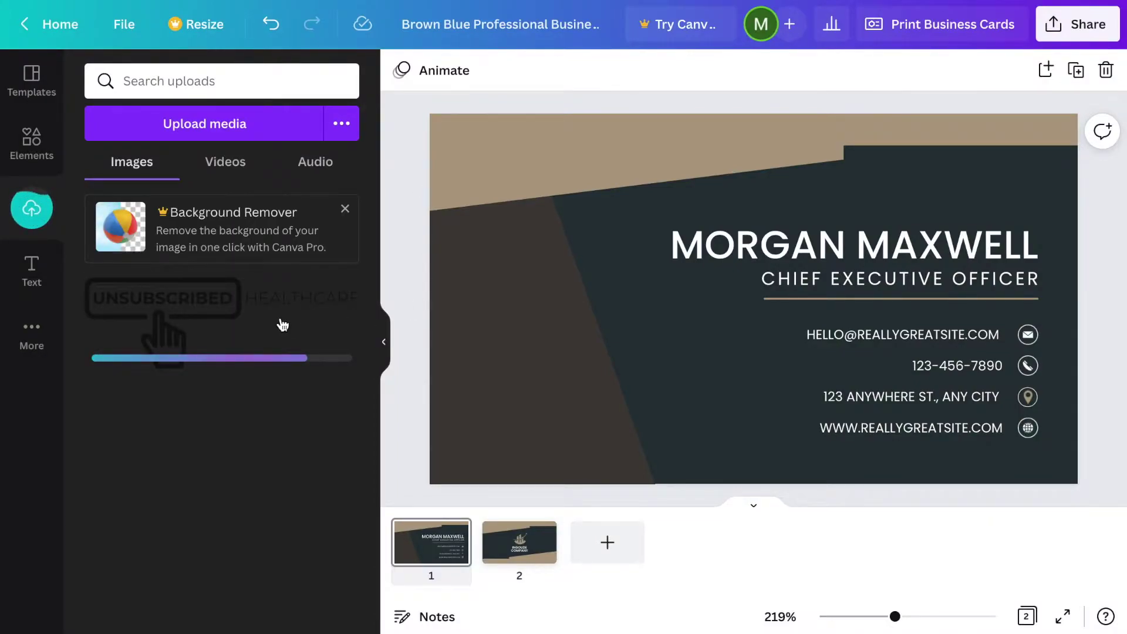
click(167, 311)
mouse_move(605, 304)
mouse_down()
mouse_move(550, 238)
mouse_move(563, 185)
mouse_move(576, 212)
mouse_move(601, 214)
mouse_move(594, 252)
mouse_move(596, 225)
mouse_up()
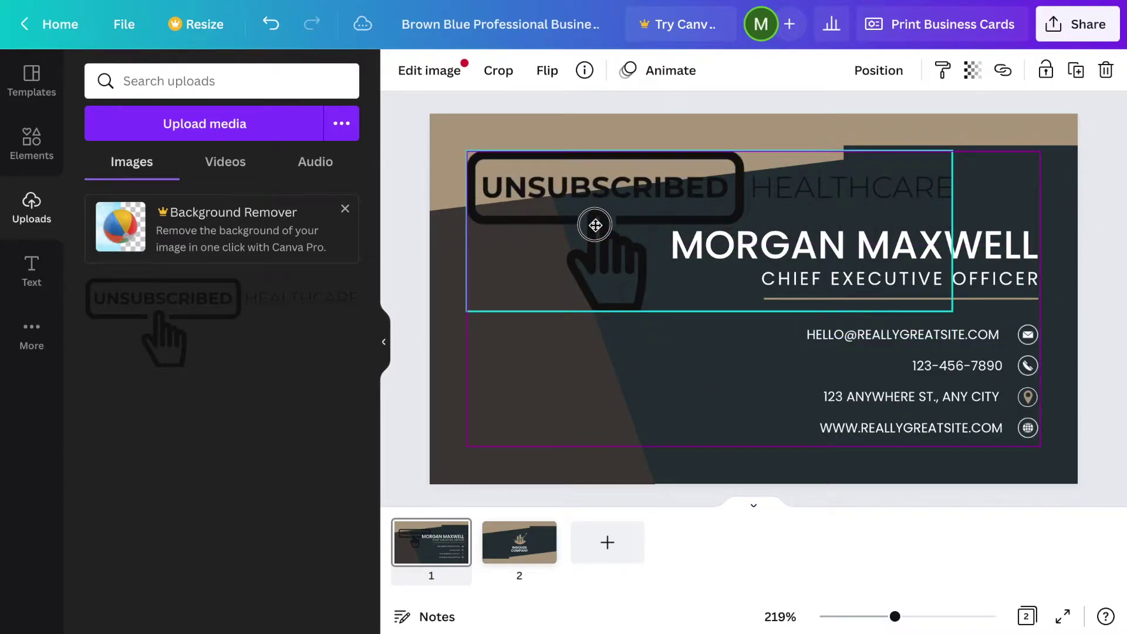
drag(596, 225, 597, 224)
click(697, 415)
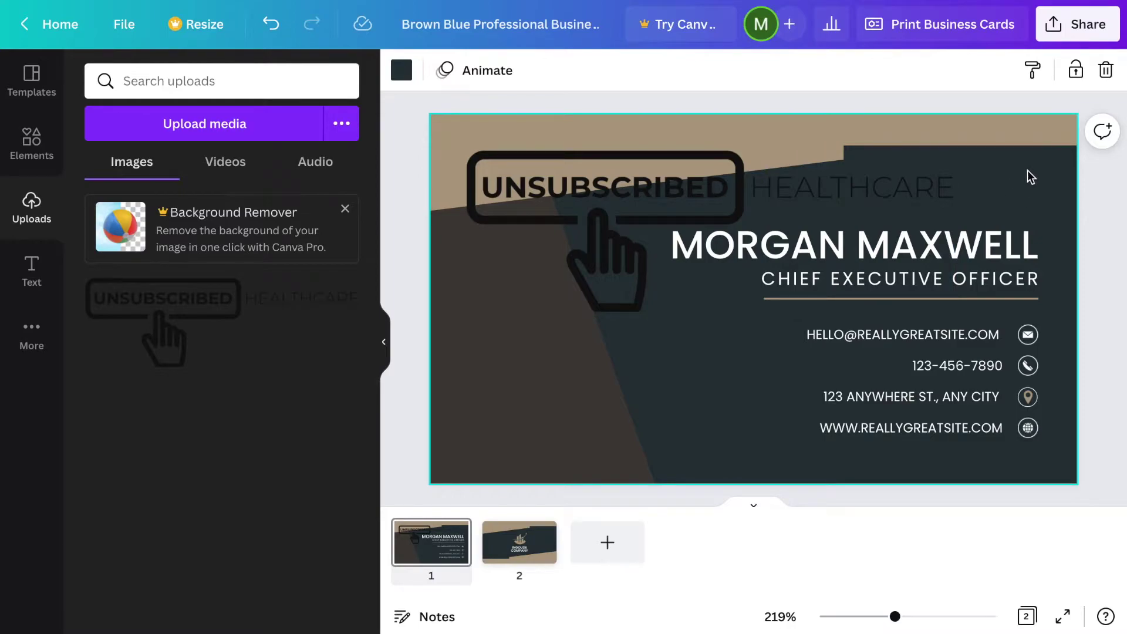
- Drag the brown diagonal background shape to a new spot on the left
click(587, 395)
drag(511, 448, 596, 376)
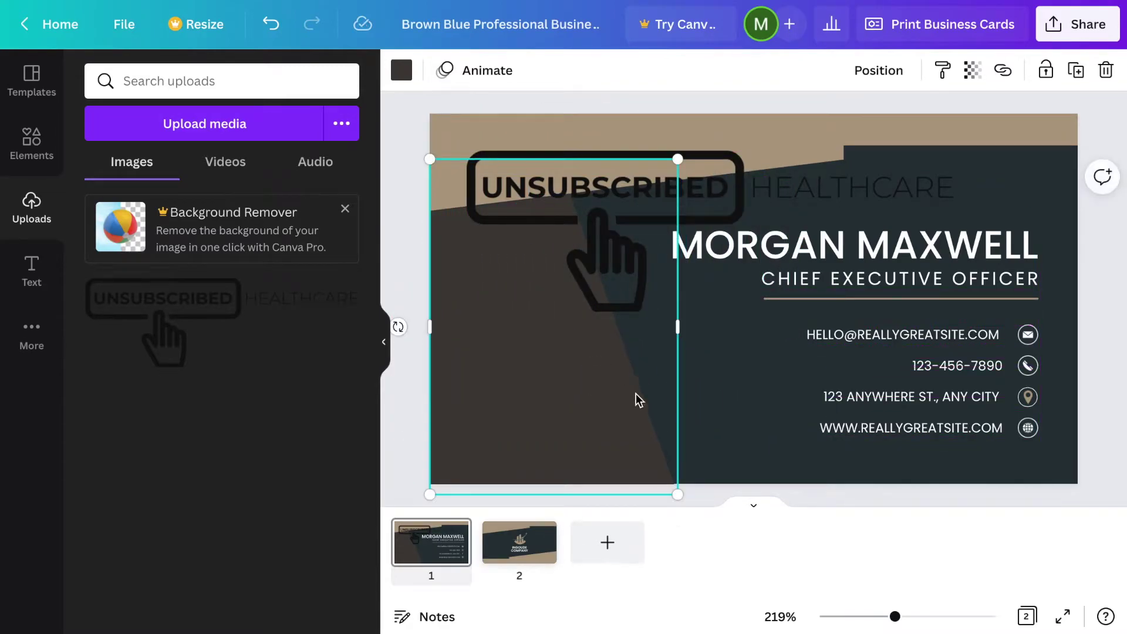
click(716, 467)
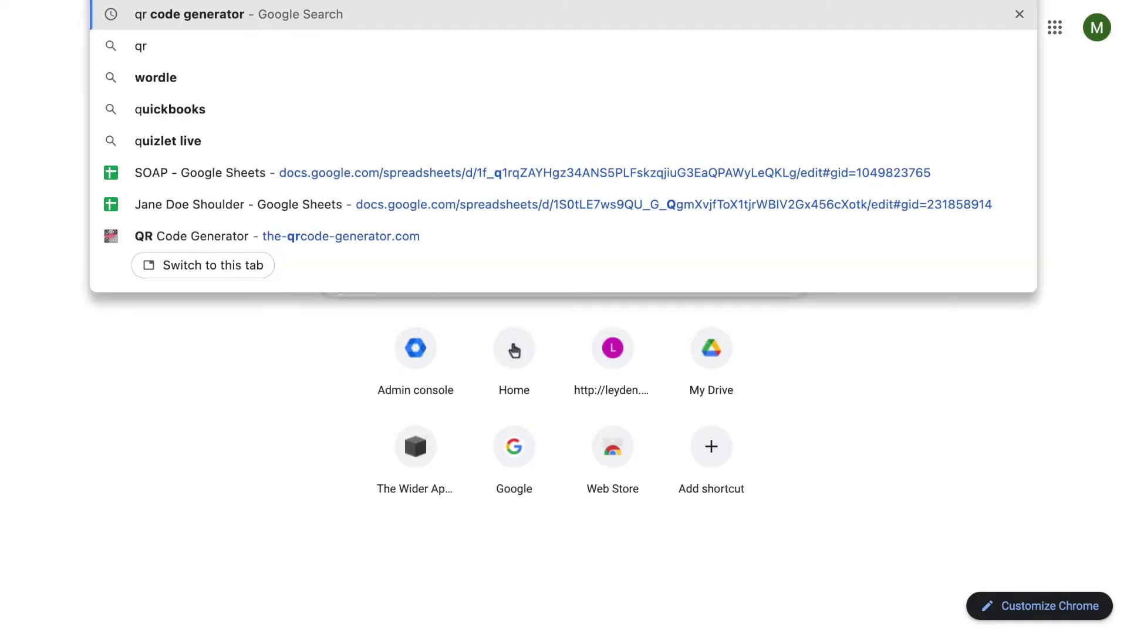
- Search for 'qr code generator' and open the-qrcode-generator.com from the results
text( code ge)
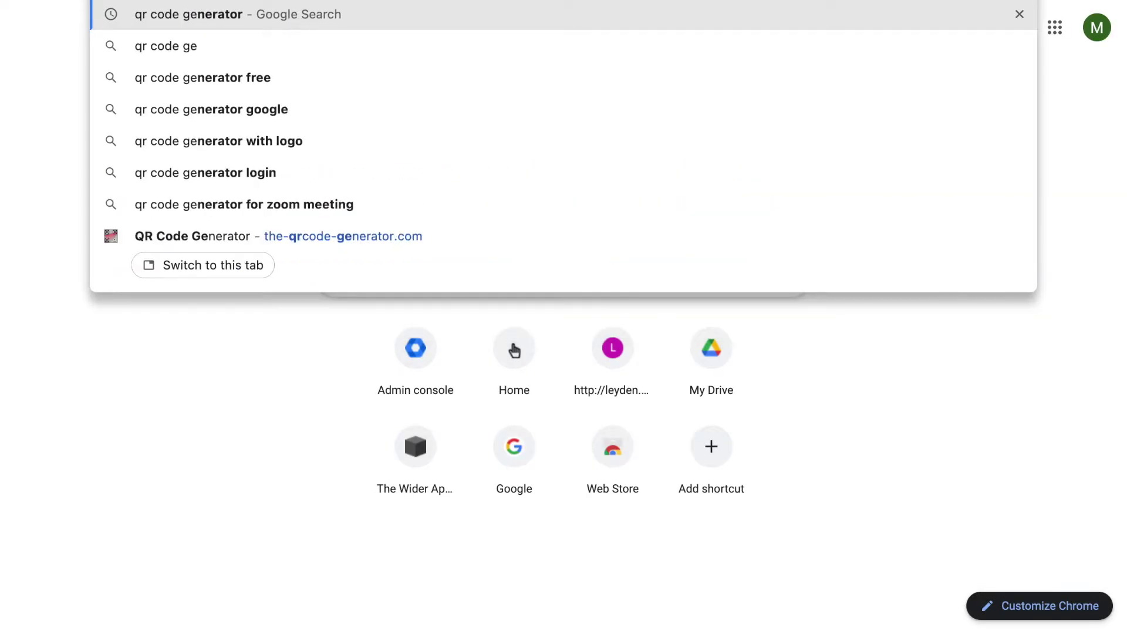
text(nerator)
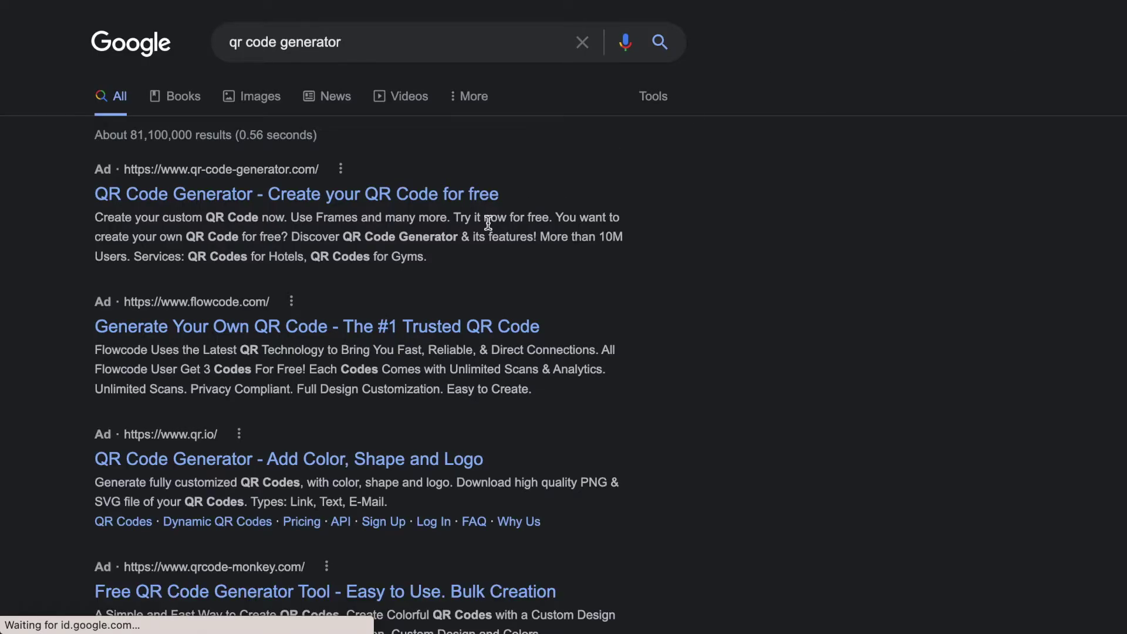
scroll(487, 223, down, 5)
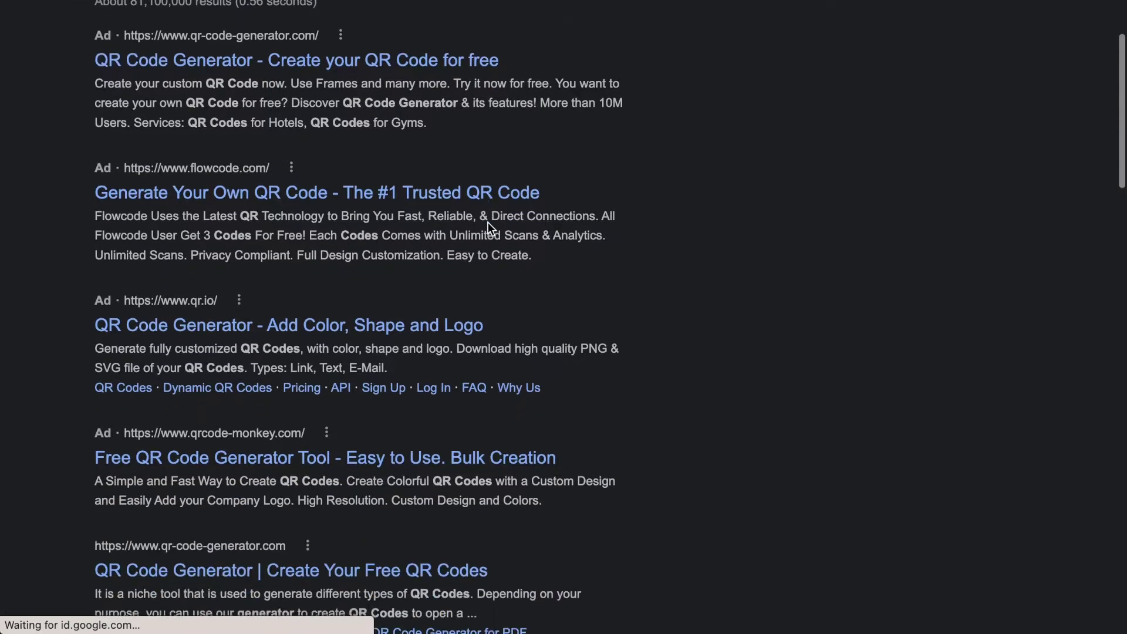
scroll(487, 221, down, 2)
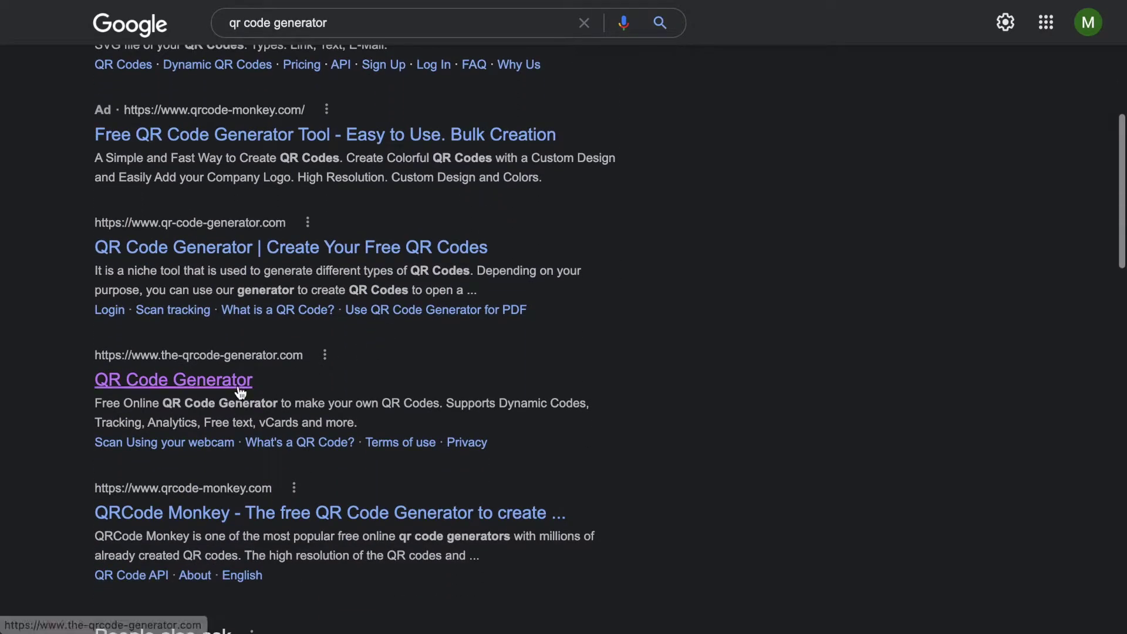
click(203, 389)
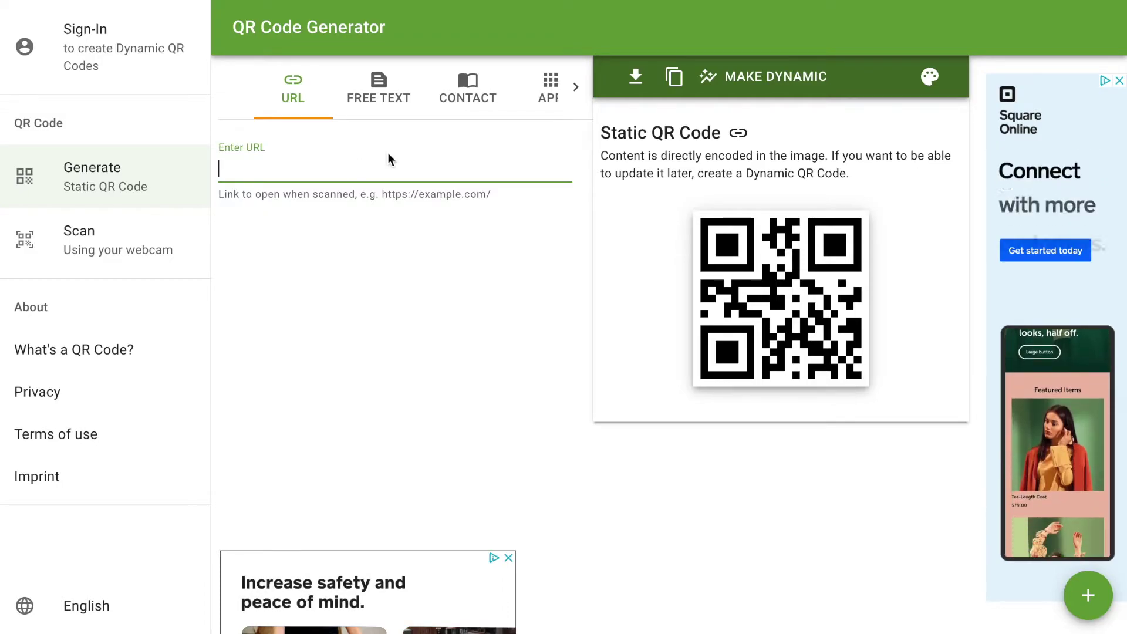
- Choose the Contact QR type and enter the contact's first name, last name and organization
click(480, 104)
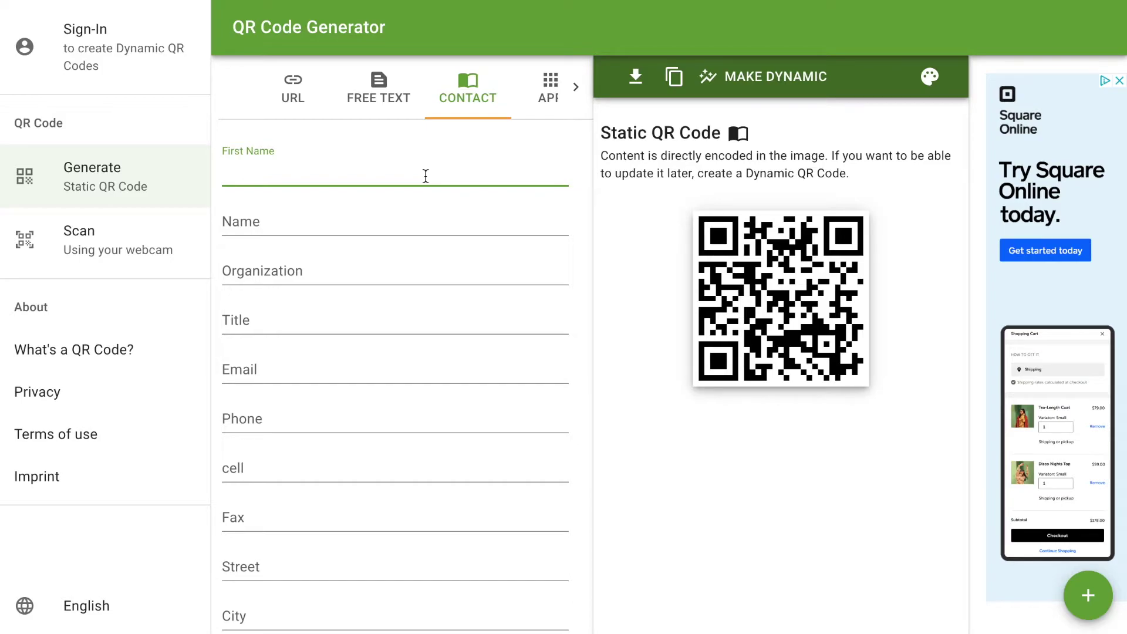
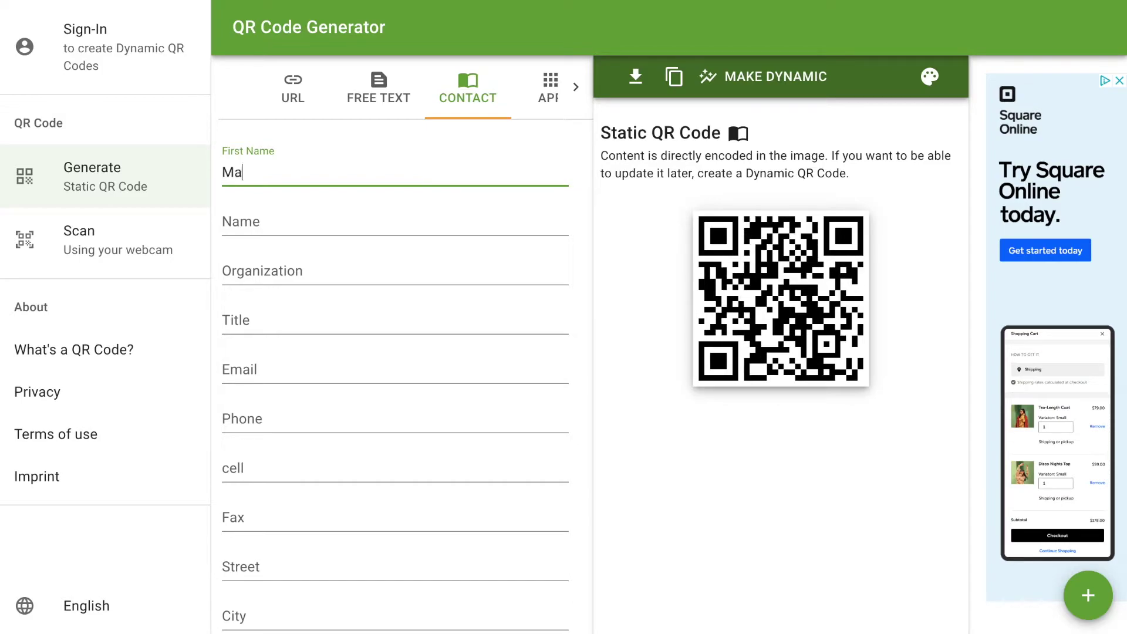
key(Tab)
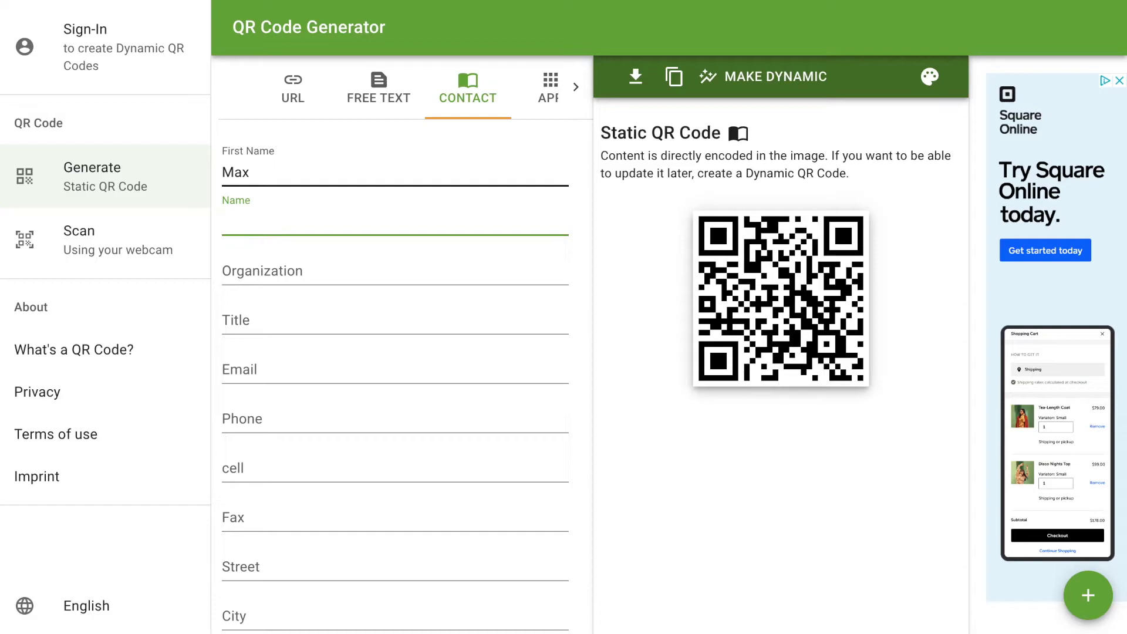
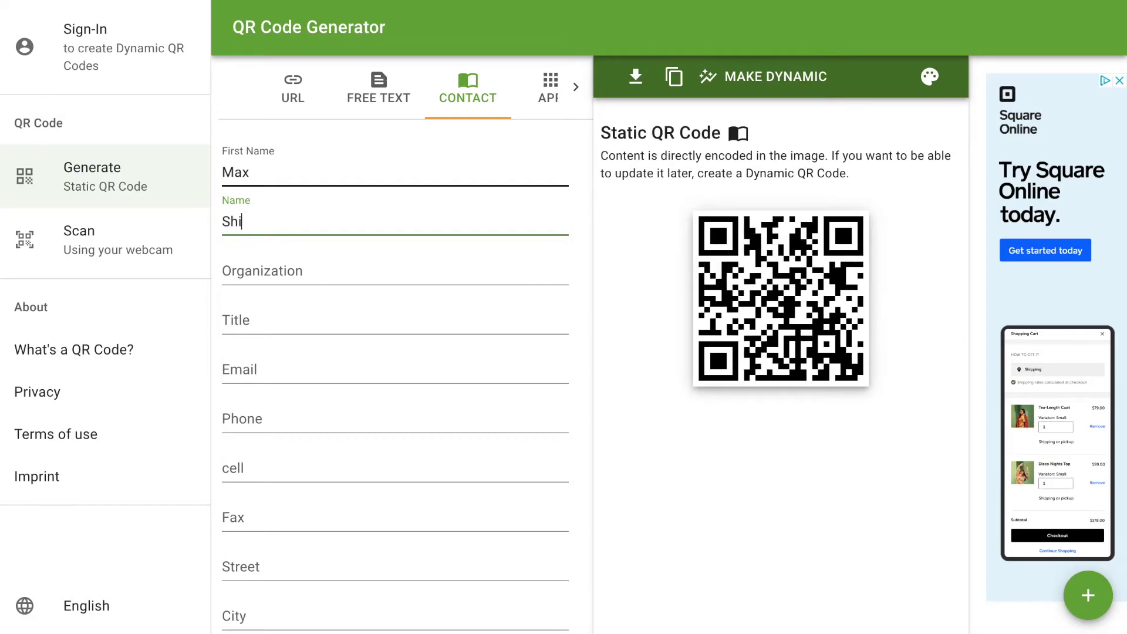
key(Tab)
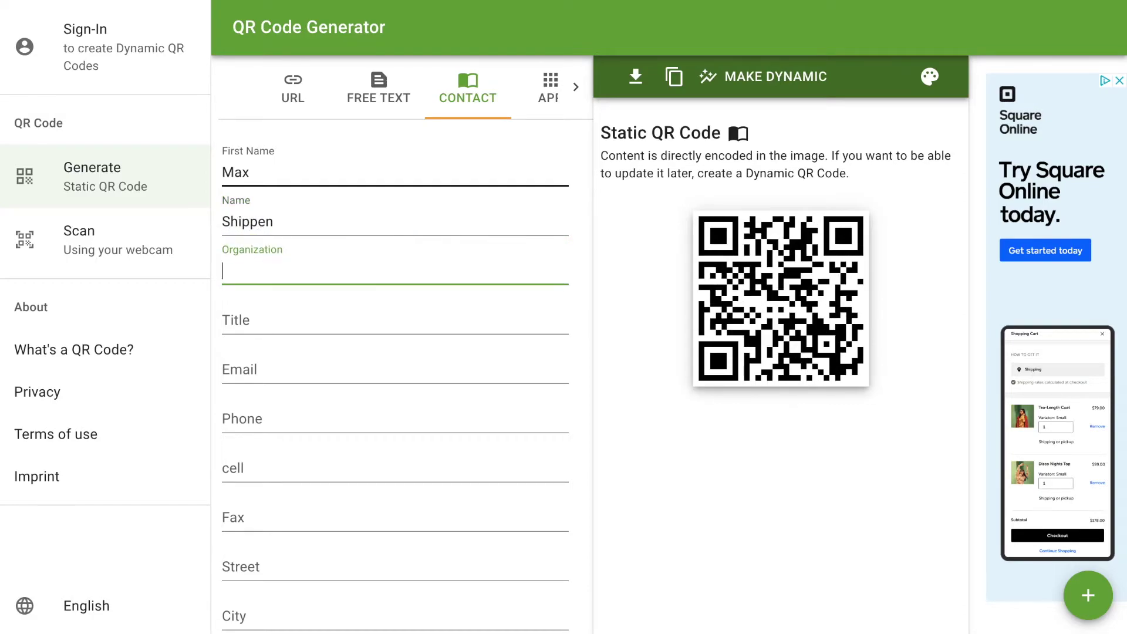
text(Unsubs)
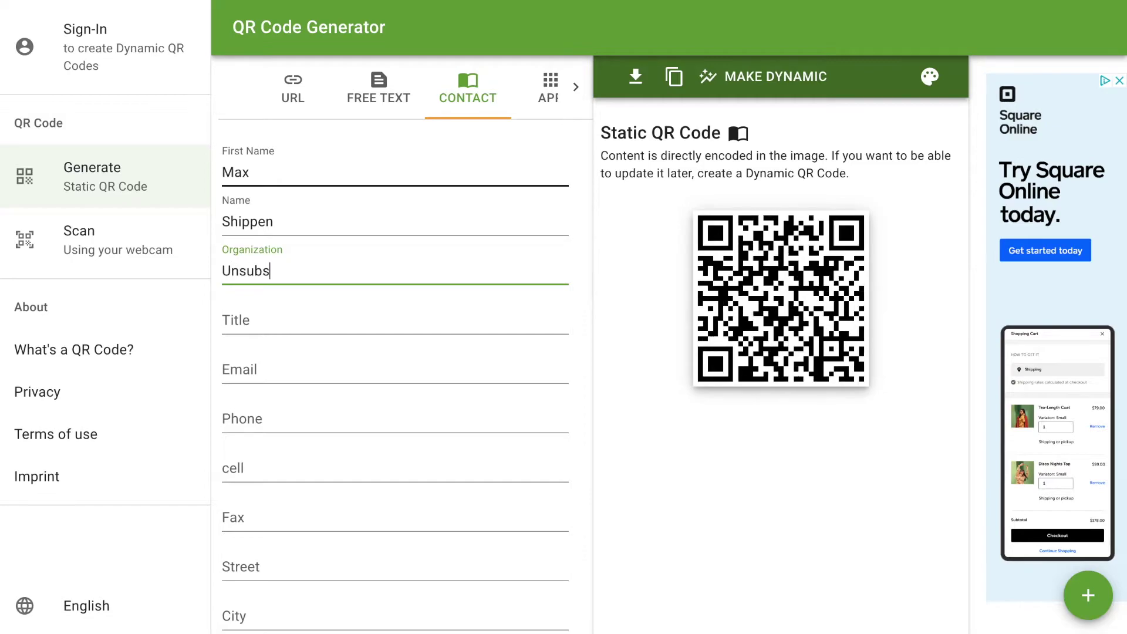
text(c)
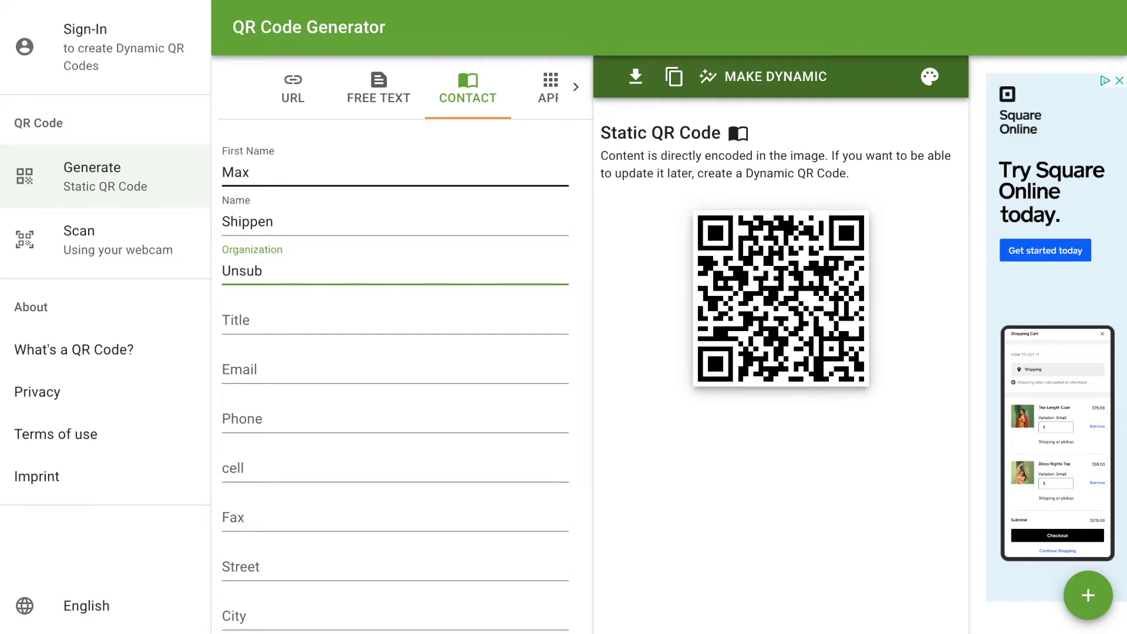
text(scribed Hea)
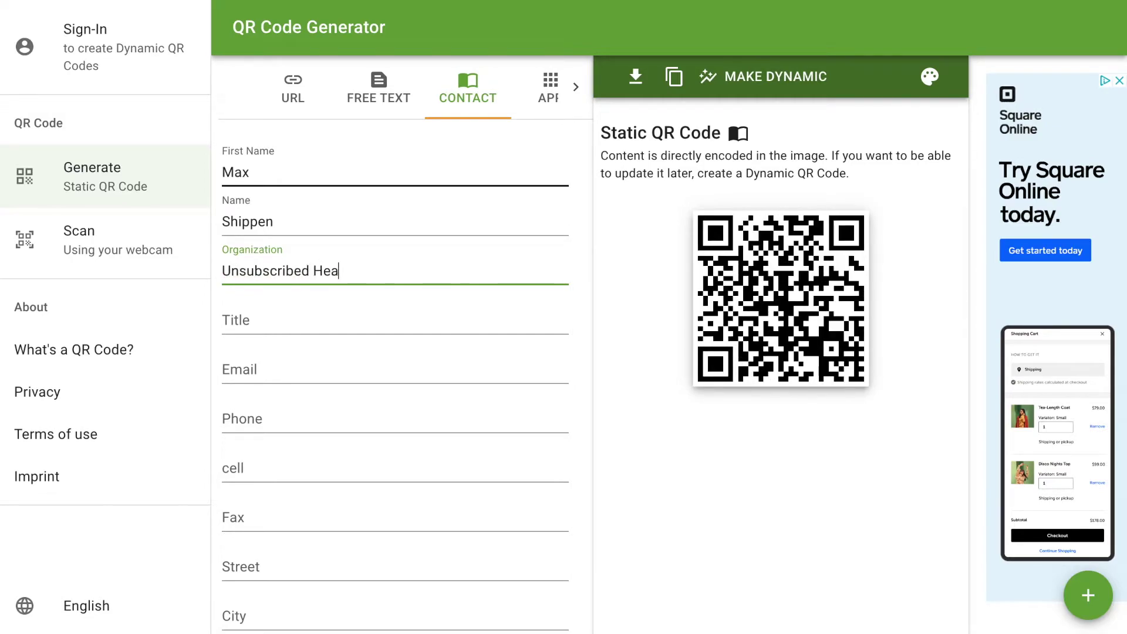
text(lthcare)
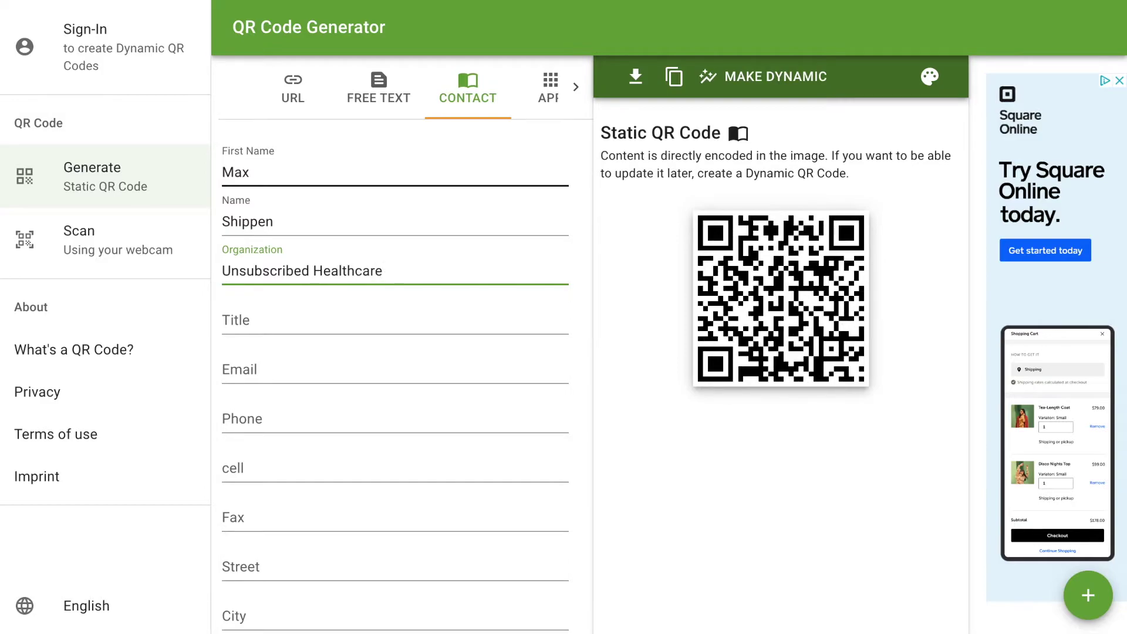
- Enter job title 'Owner /Physical Therapist', then the contact's email and phone number
click(224, 320)
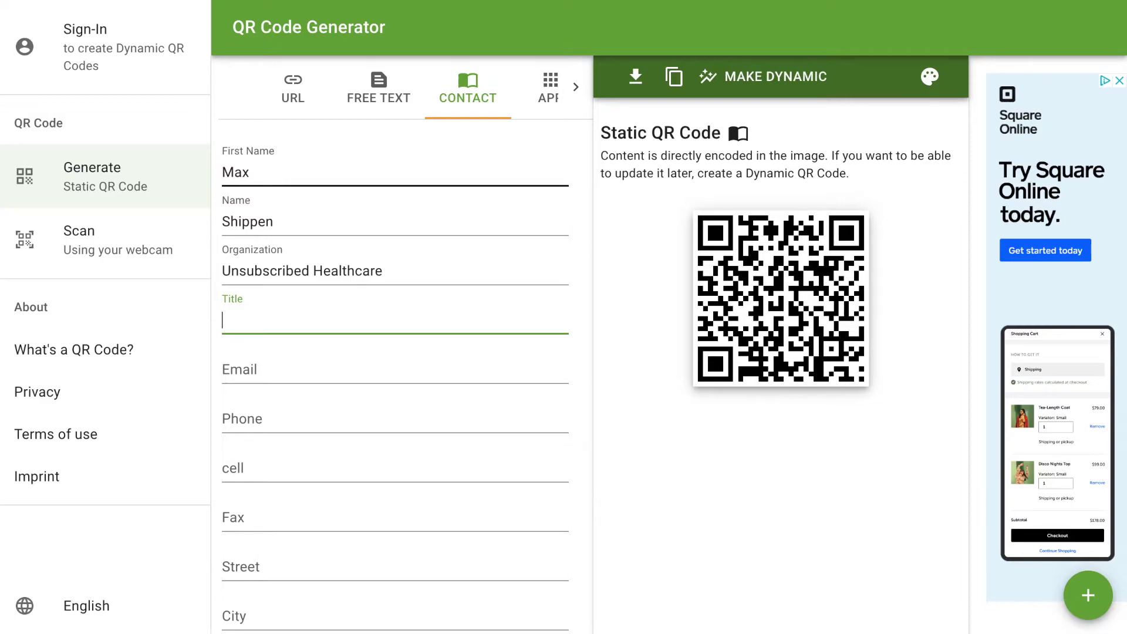
text(Owner )
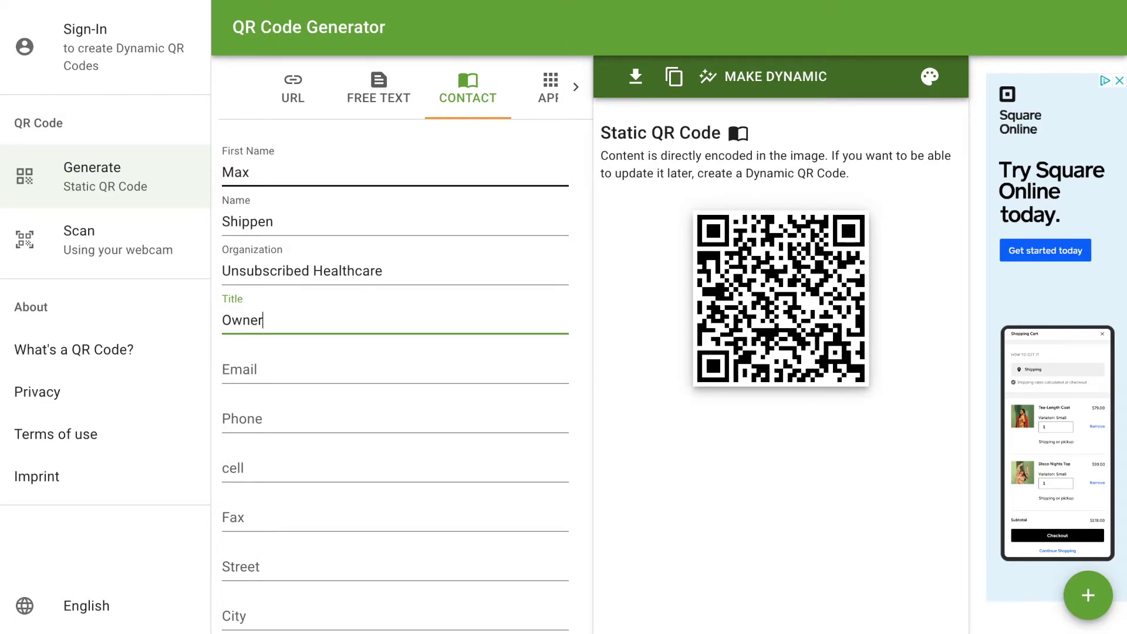
text(/Ph)
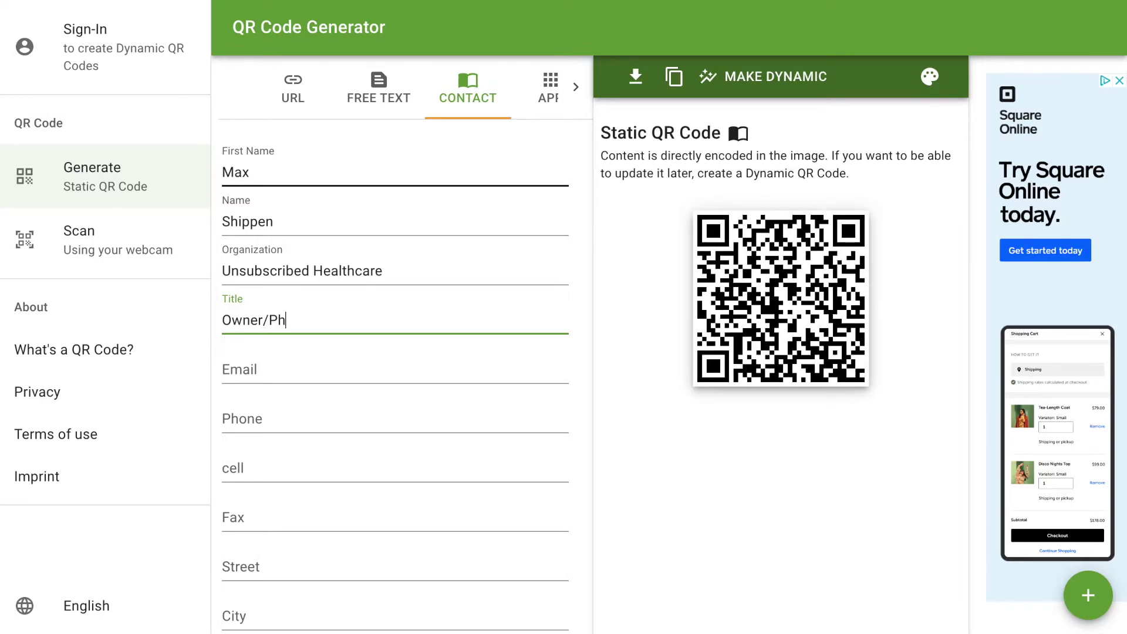
text(ysical Therapist)
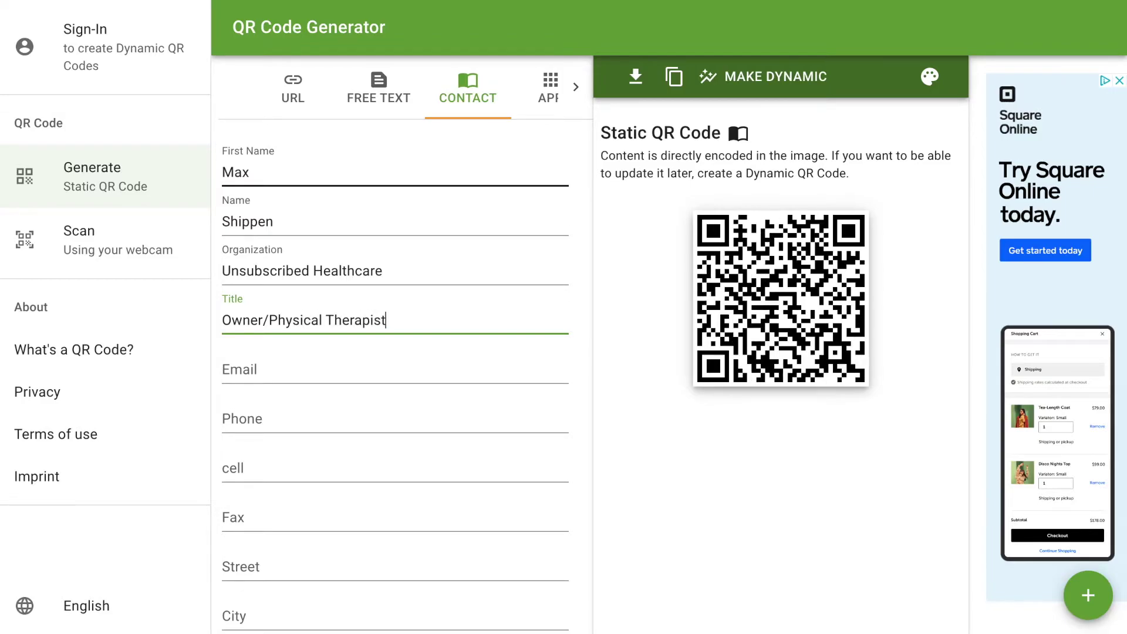
key(Tab)
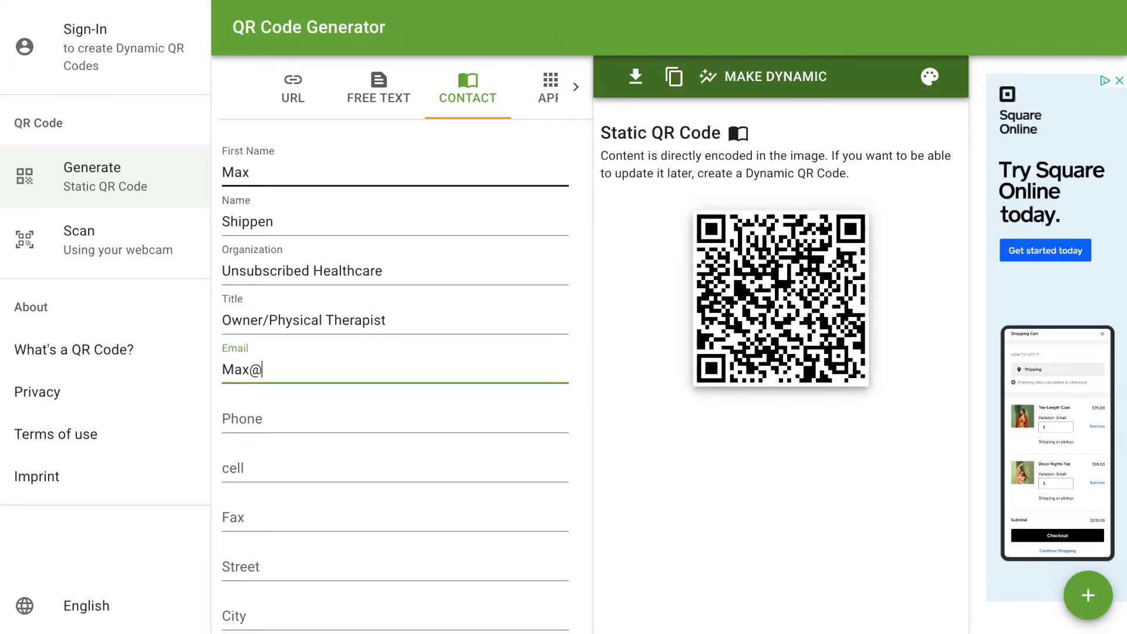
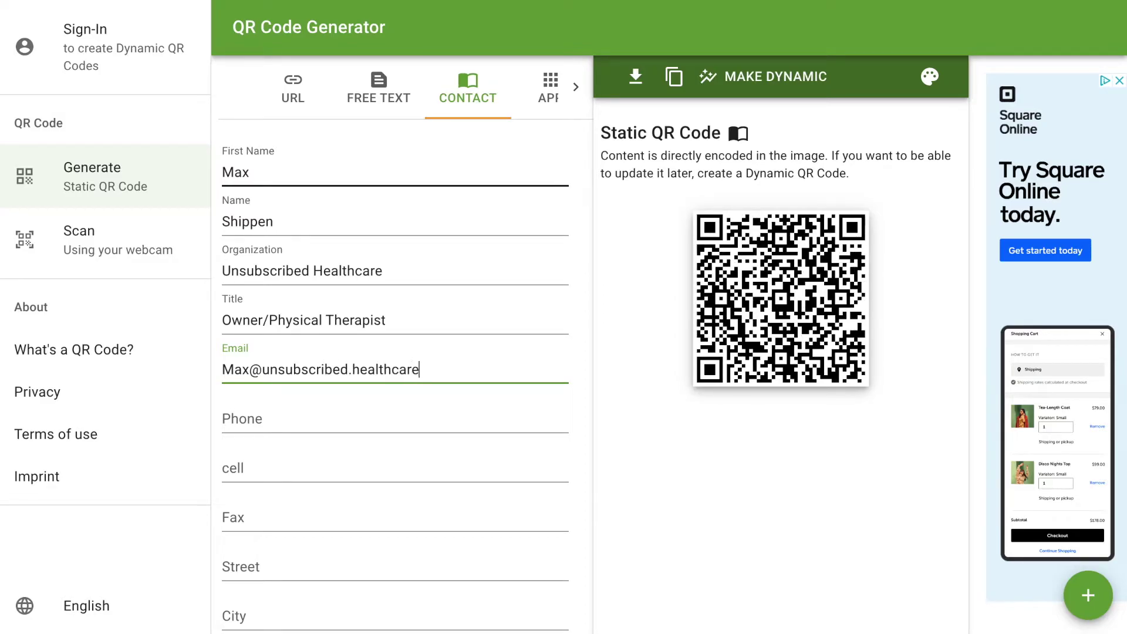
key(Tab)
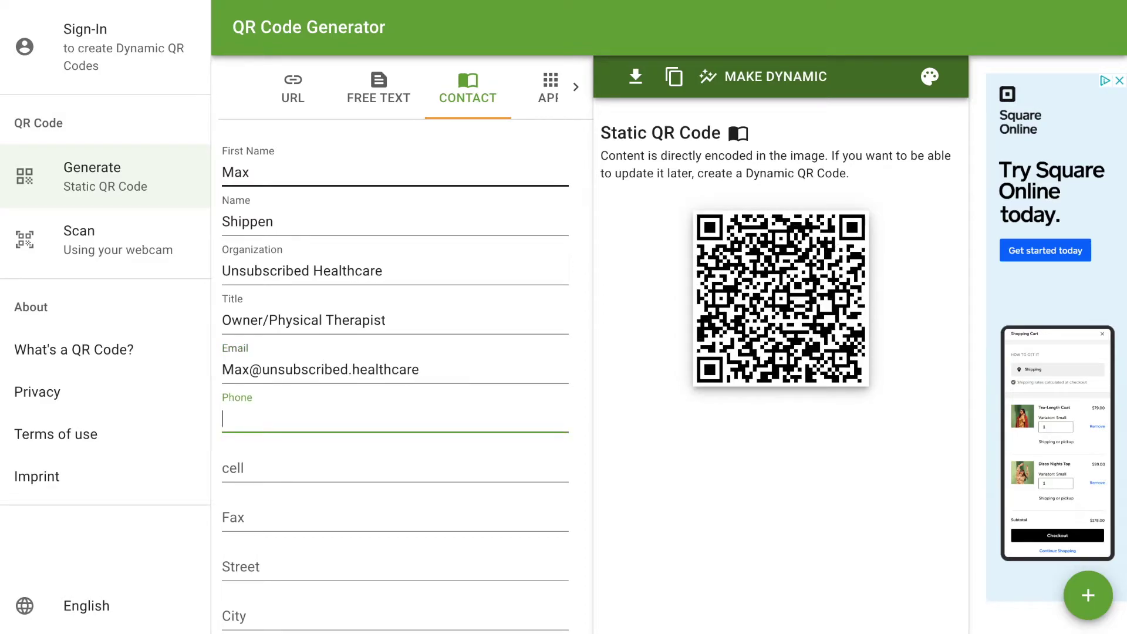
text(978555)
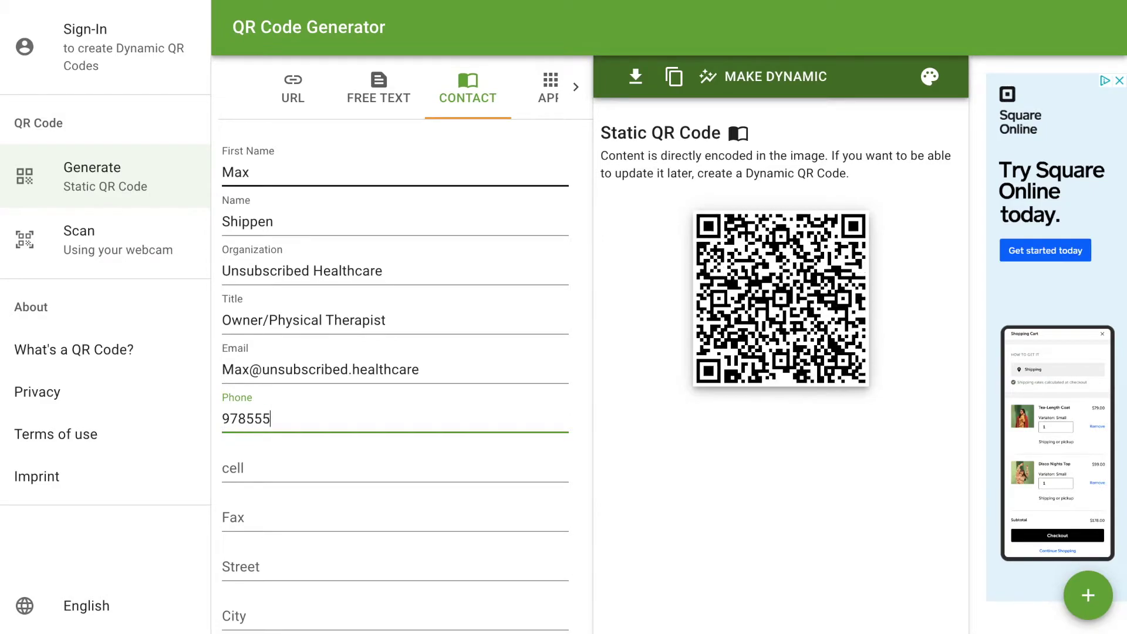
text(5555)
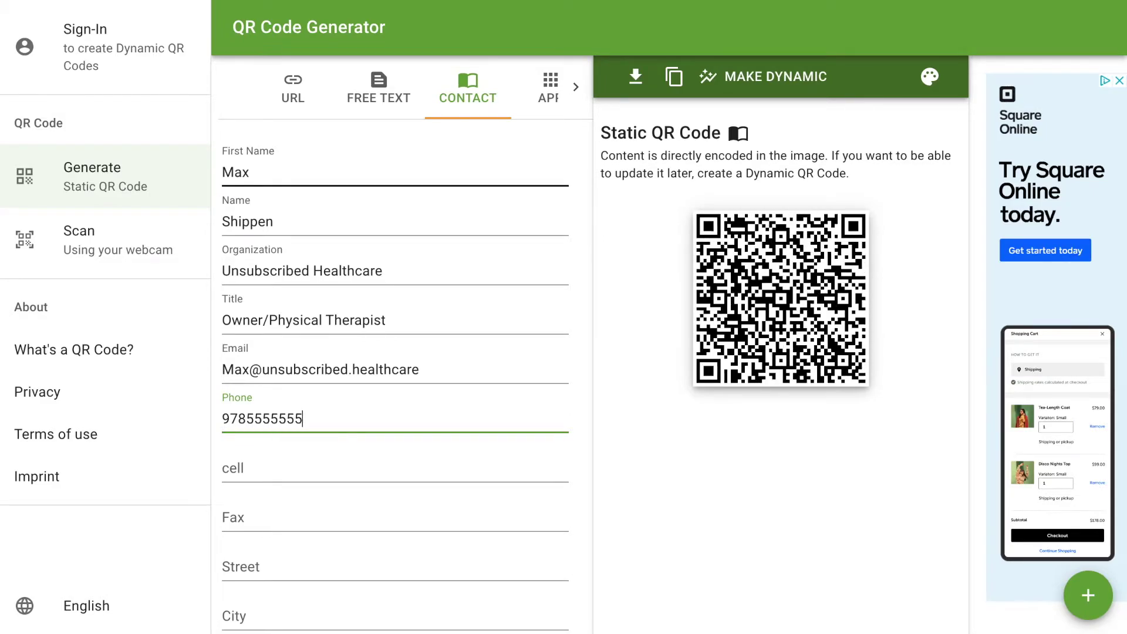
- Fill in the business's street address, city, region and postcode
scroll(300, 423, down, 1)
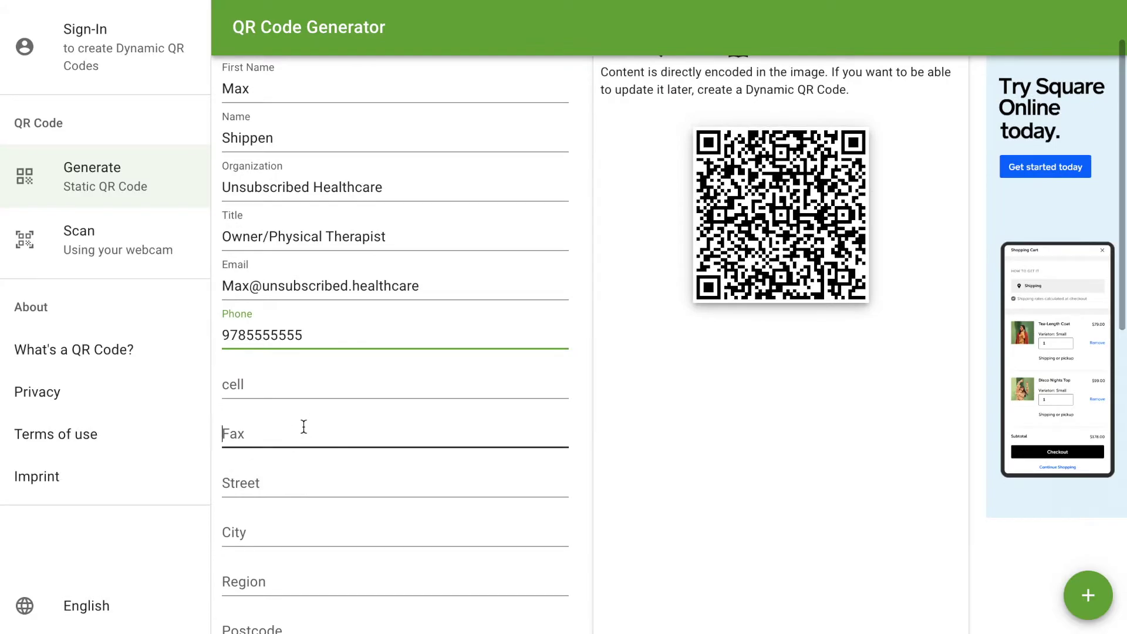
click(302, 428)
scroll(302, 428, down, 1)
click(297, 423)
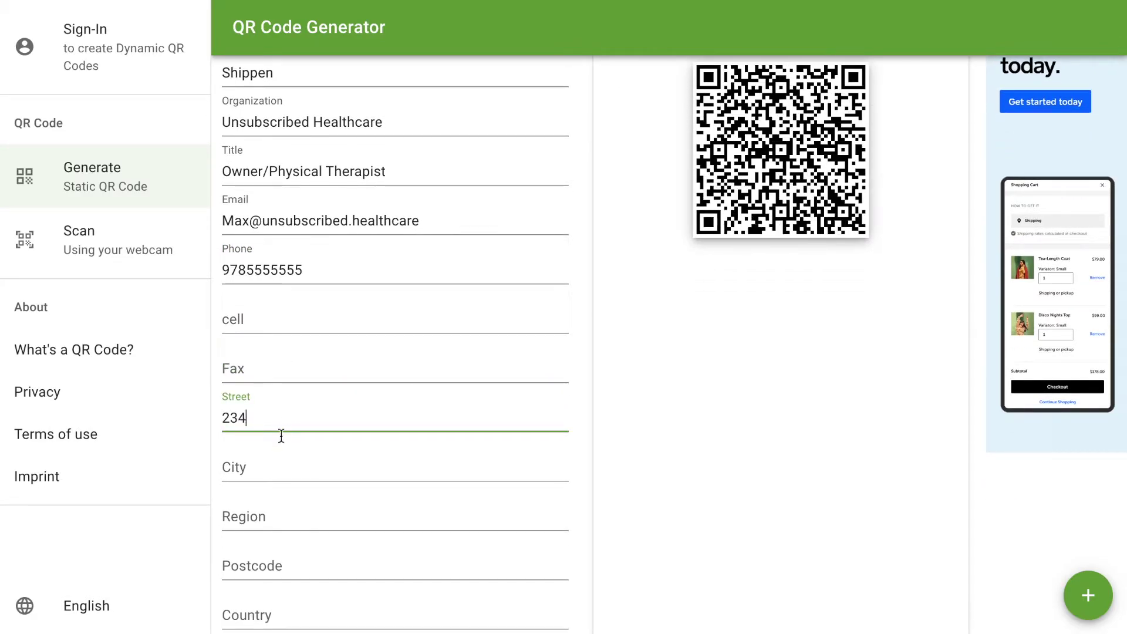
click(269, 465)
click(287, 411)
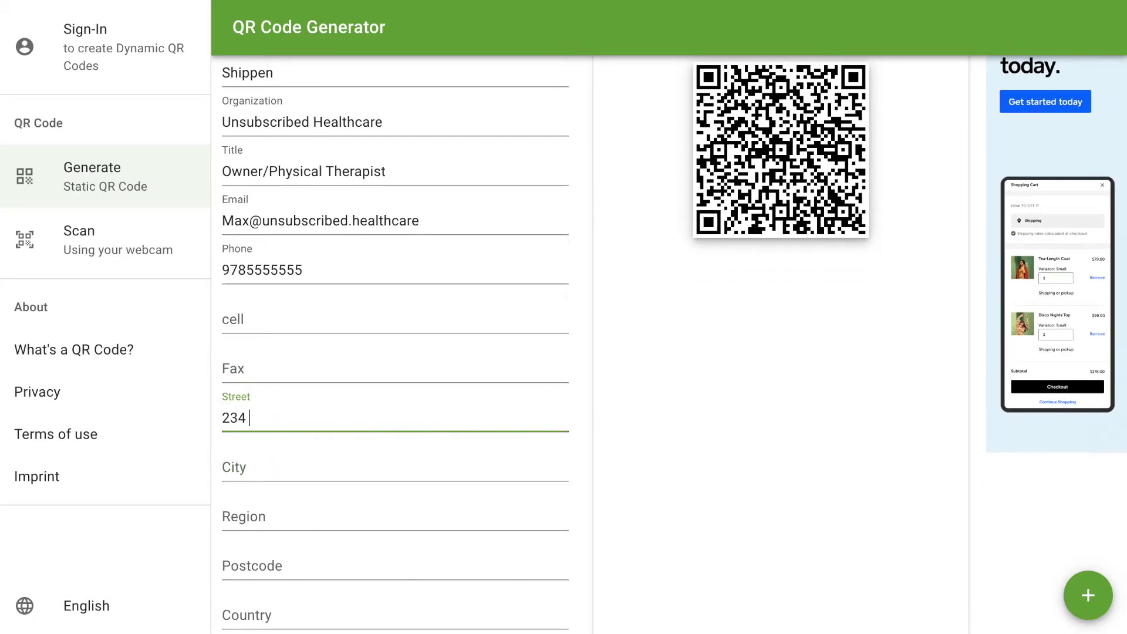
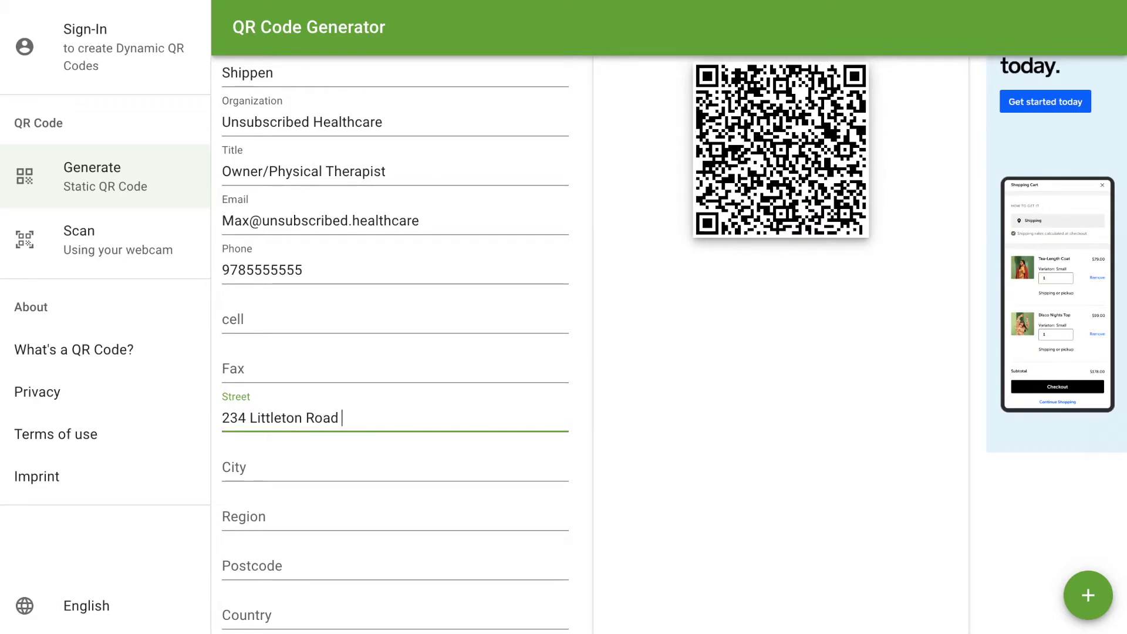
click(282, 467)
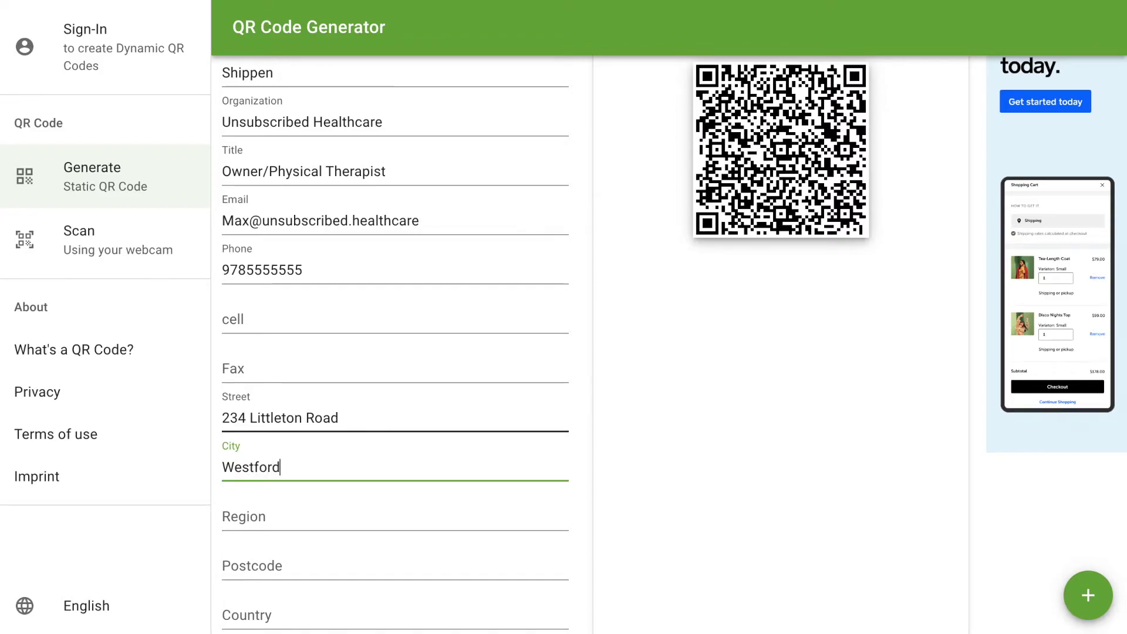
key(Tab)
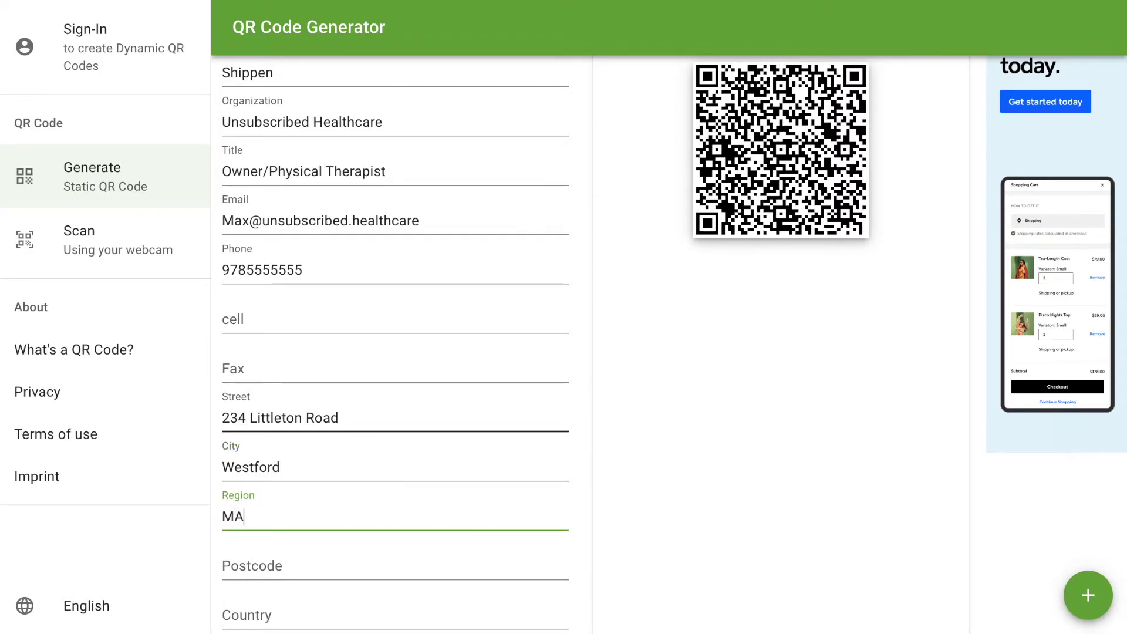
key(Tab)
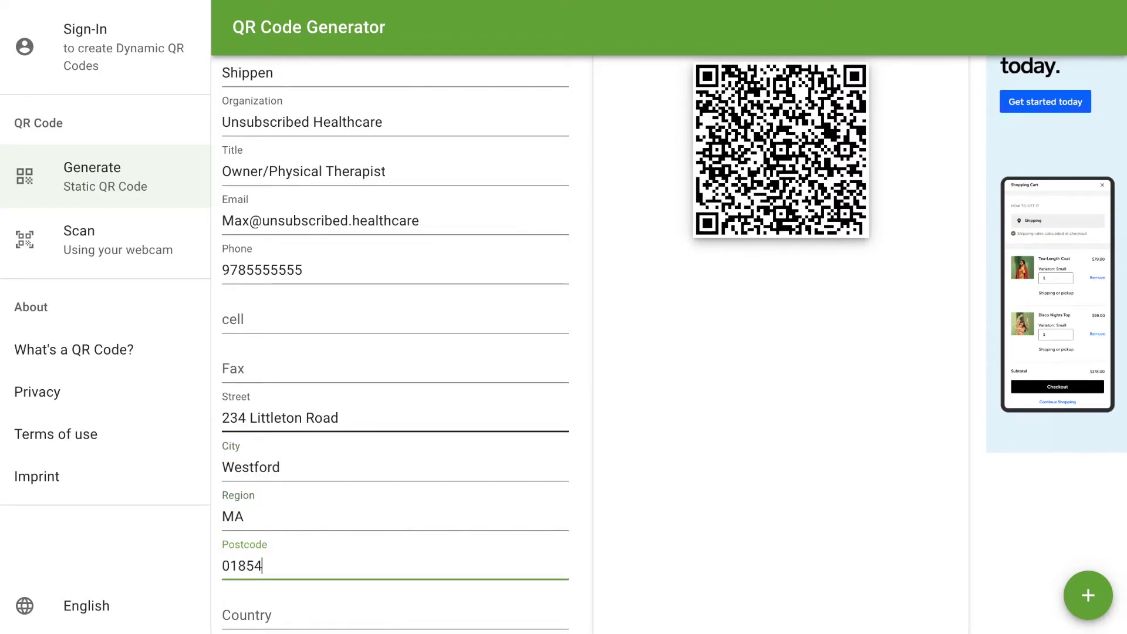
- Enter the practice's website address in the Website field
scroll(286, 474, down, 2)
scroll(288, 475, down, 1)
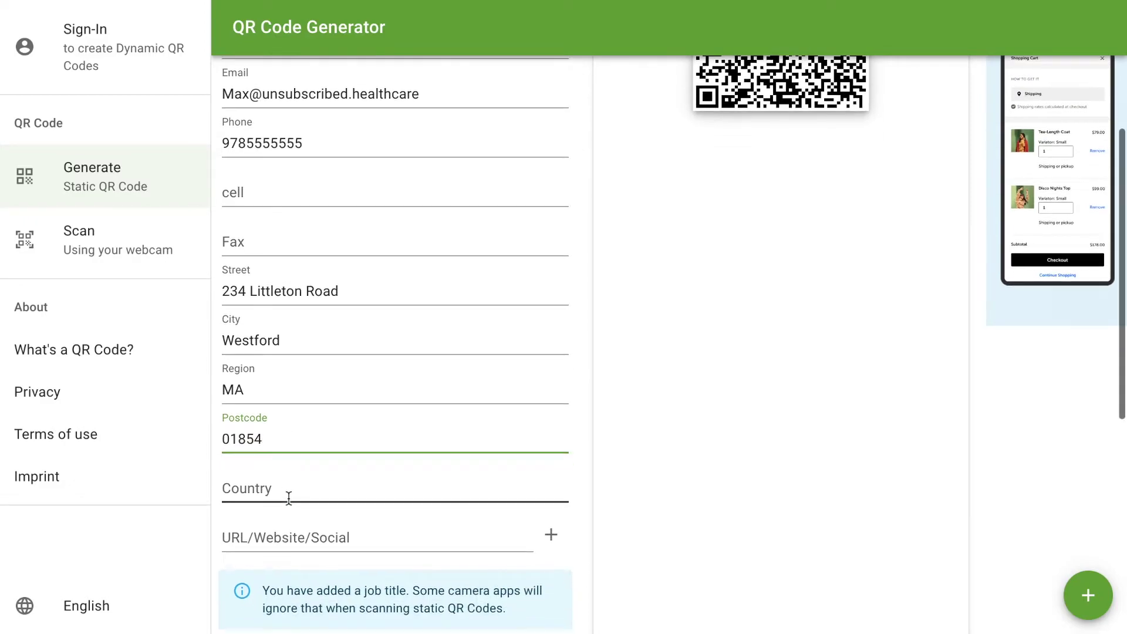
click(295, 475)
text(w)
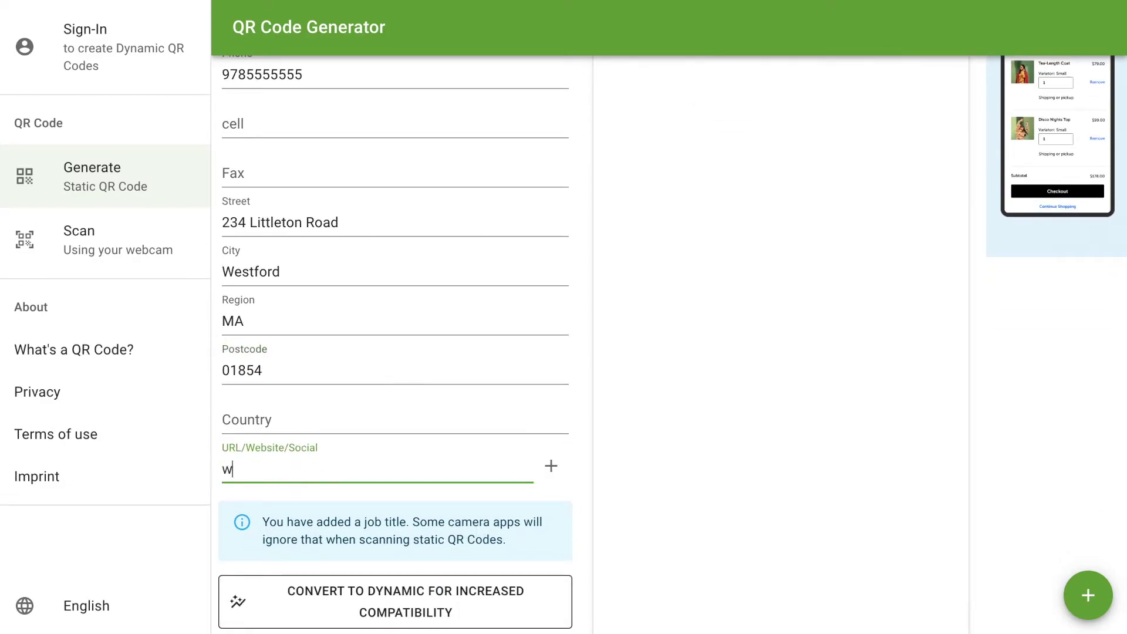
text(ww.unsubscribed.healthcare)
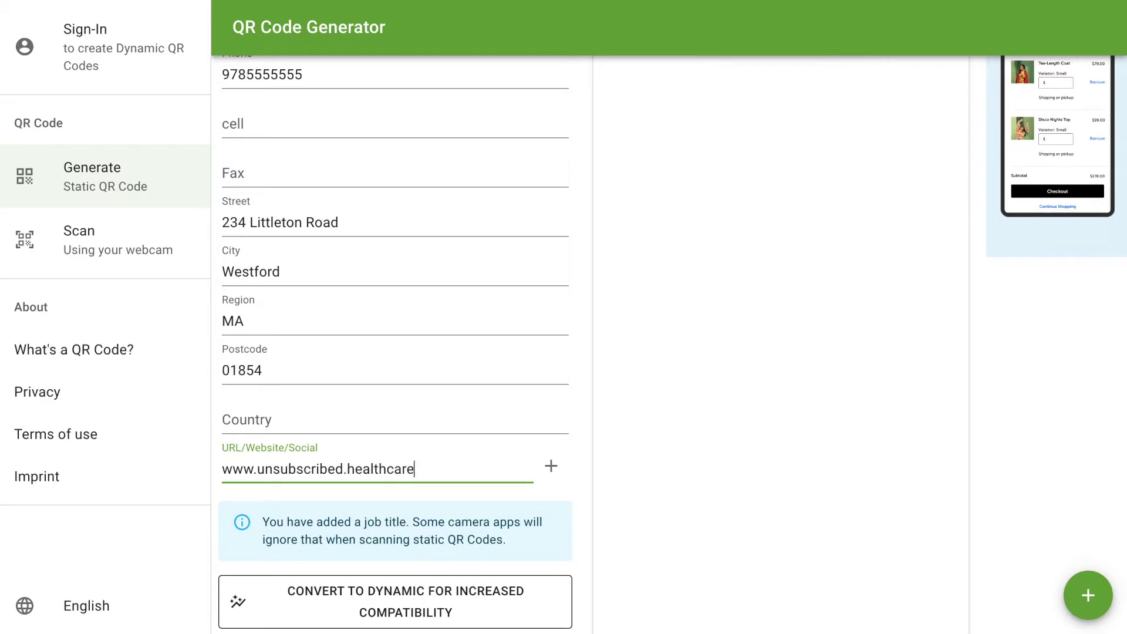
scroll(323, 499, down, 3)
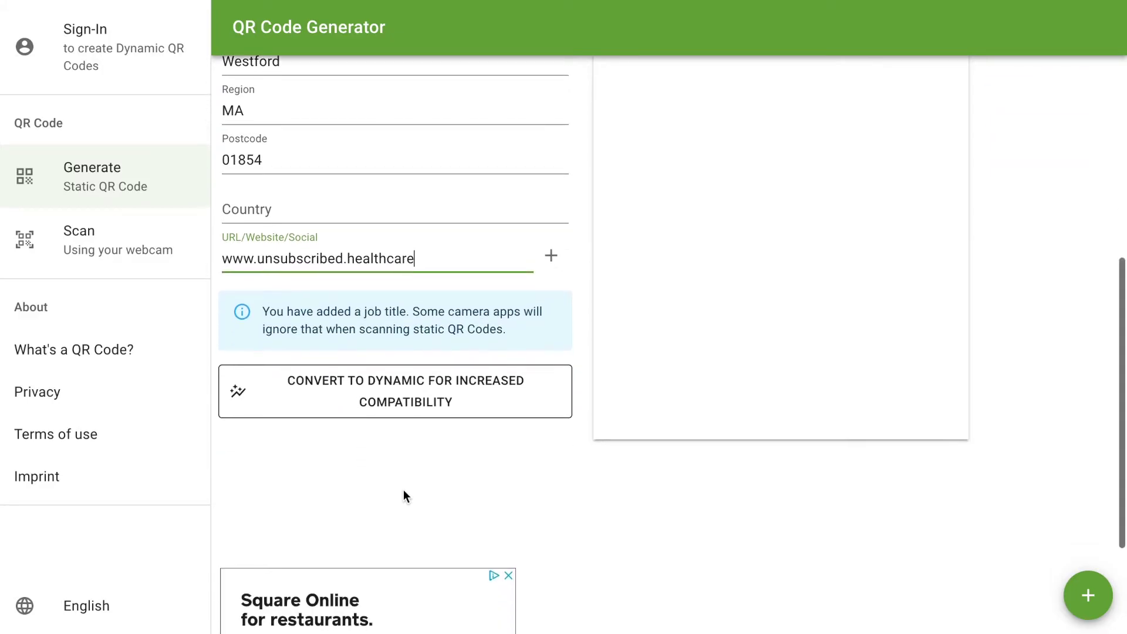
- Scroll back up to view the generated static contact QR code
scroll(404, 490, up, 10)
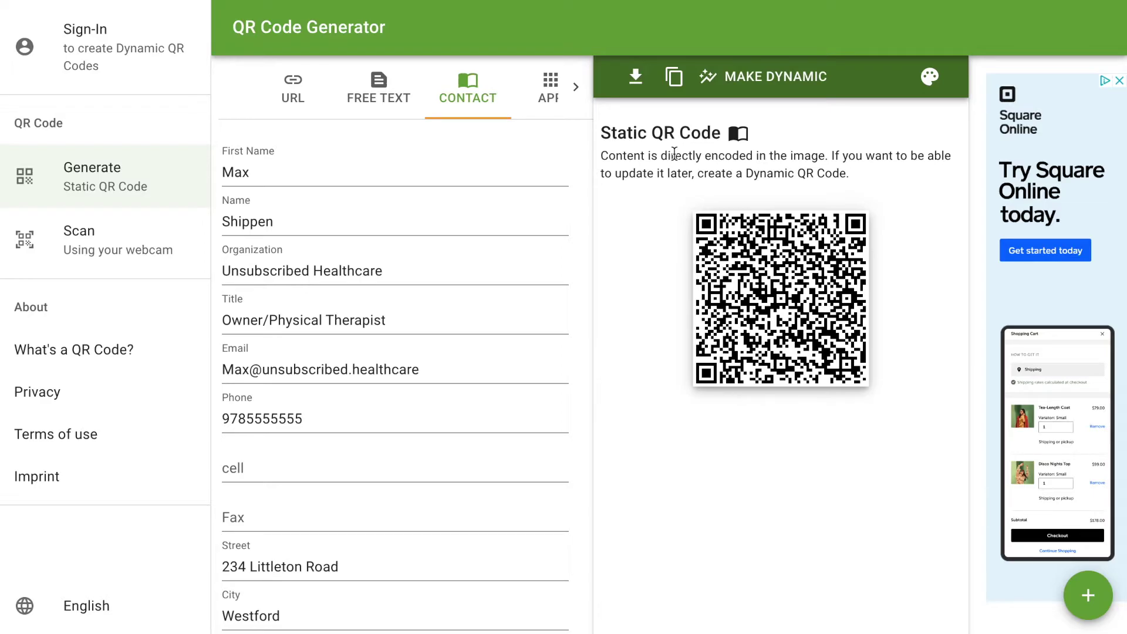
- Download the QR code as a PNG named 'Unsubscribed Healthcare QR'
click(637, 80)
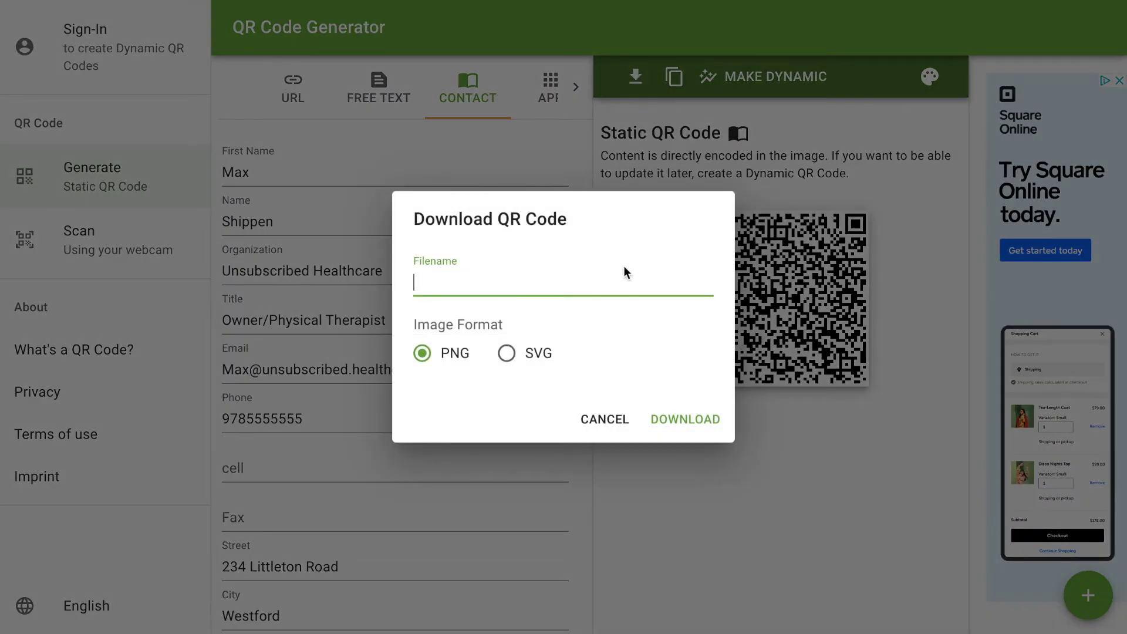
text(Unsubscribed Healthcare QR)
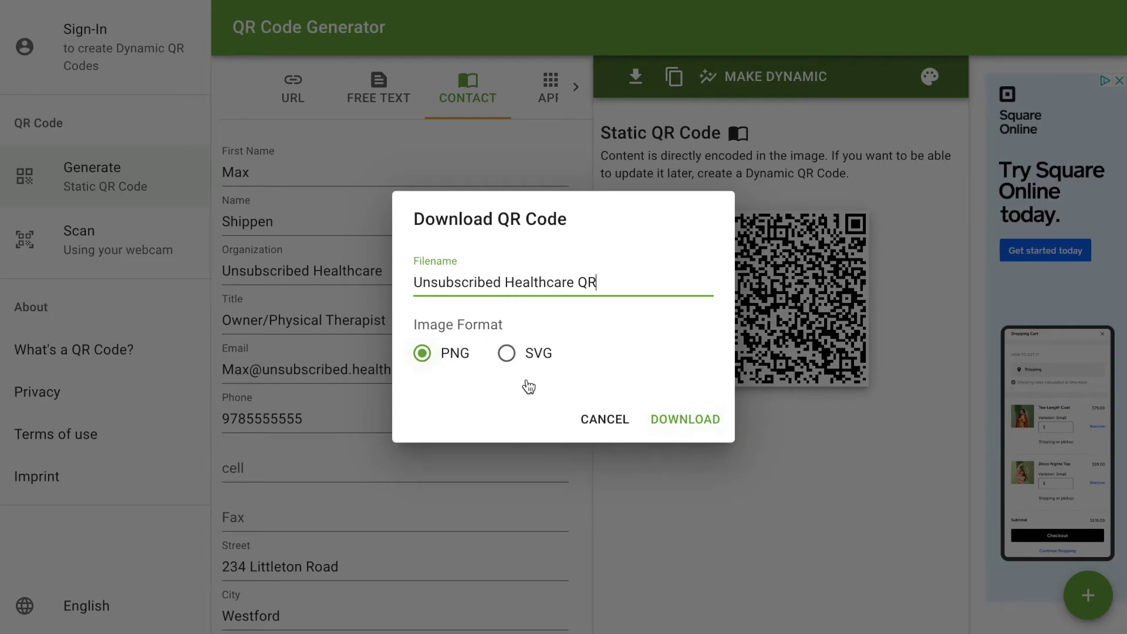
click(693, 420)
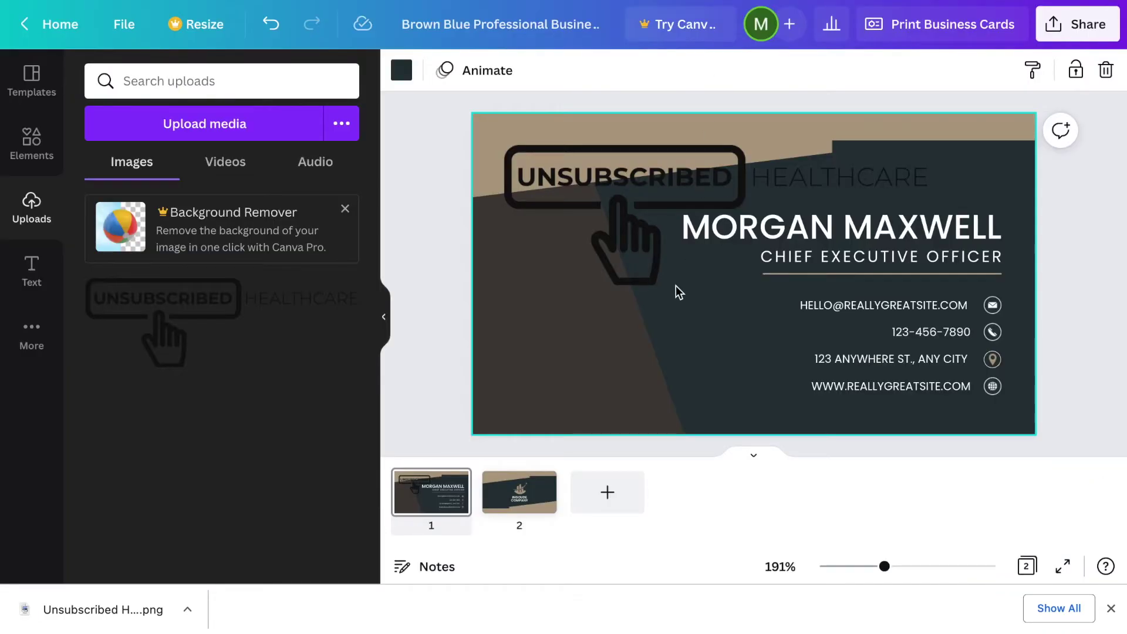
- Upload the QR PNG from Chrome's download bar into Canva and add it to page 1
drag(106, 611, 206, 399)
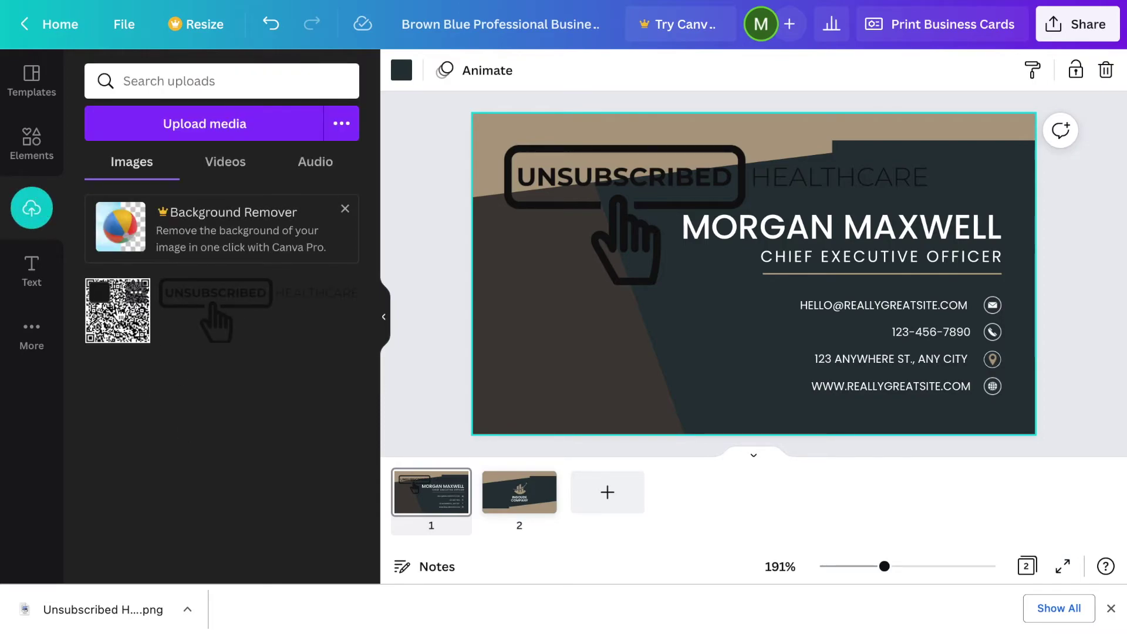
mouse_move(115, 317)
mouse_down()
mouse_move(604, 345)
mouse_move(566, 277)
mouse_move(560, 218)
mouse_move(530, 204)
mouse_up()
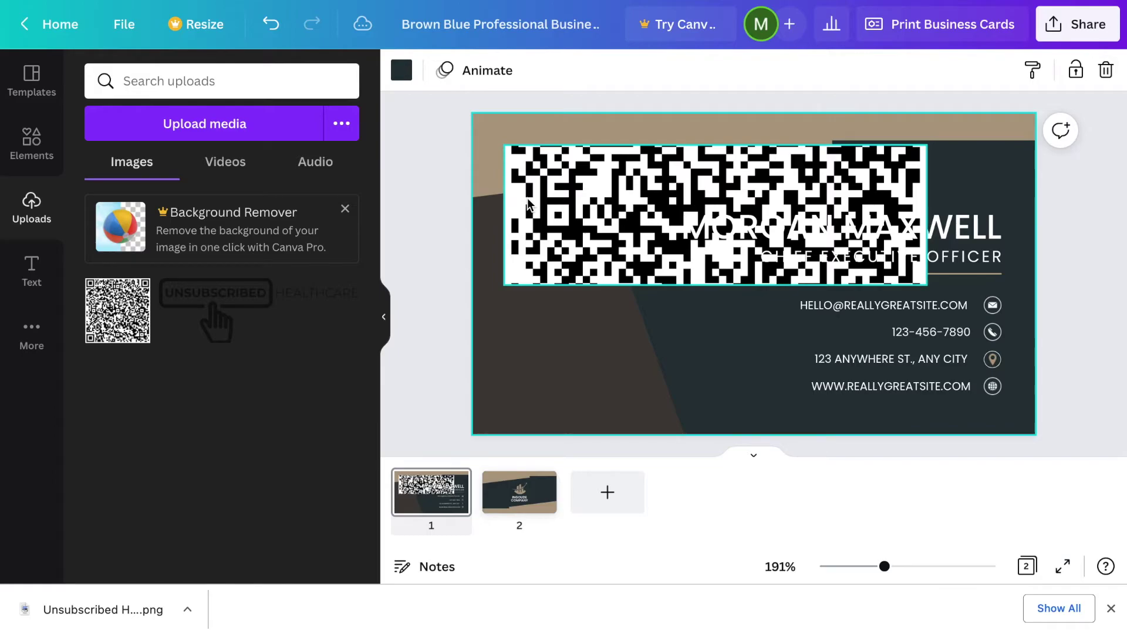
key(ctrl+z)
mouse_move(126, 325)
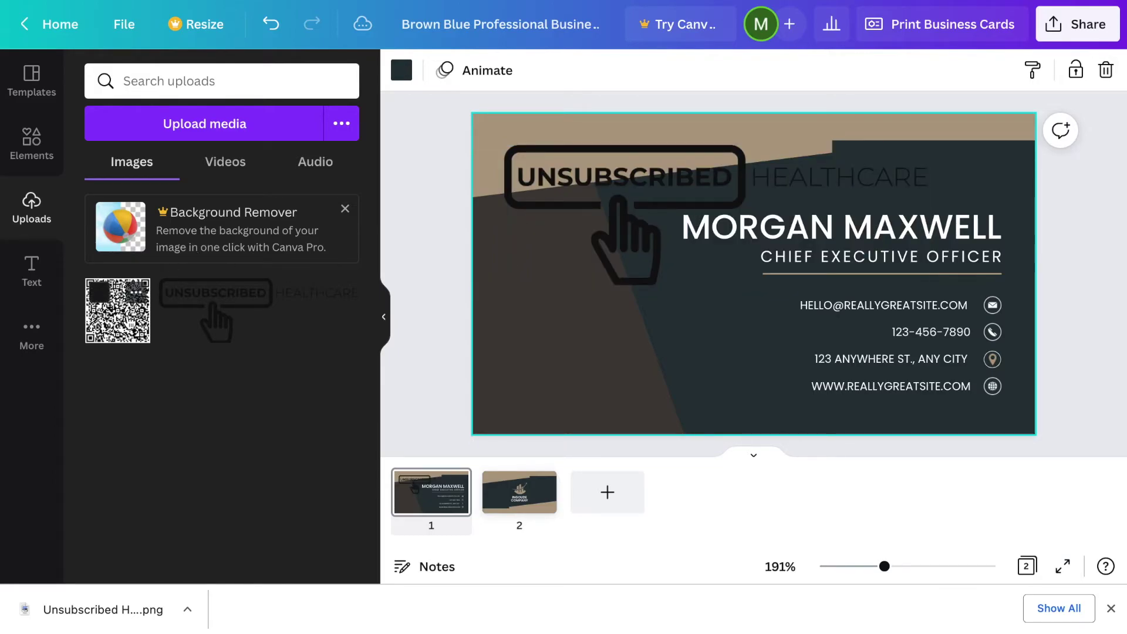
click(127, 325)
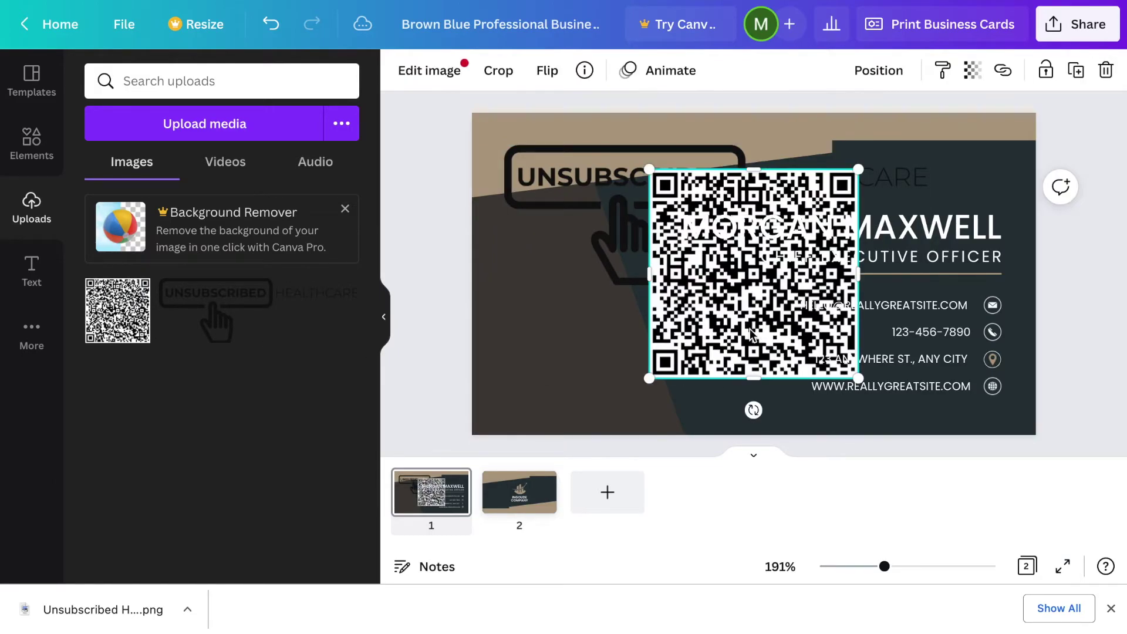
- Enlarge the QR code and position it on the card's left side over the former logo
drag(710, 339, 565, 347)
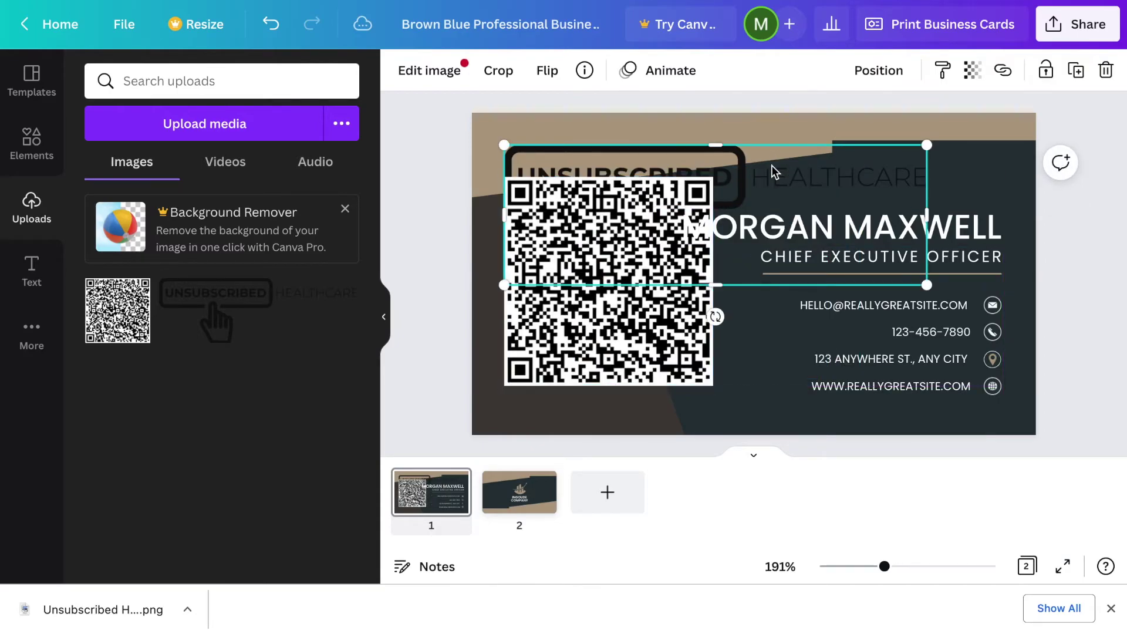
click(638, 287)
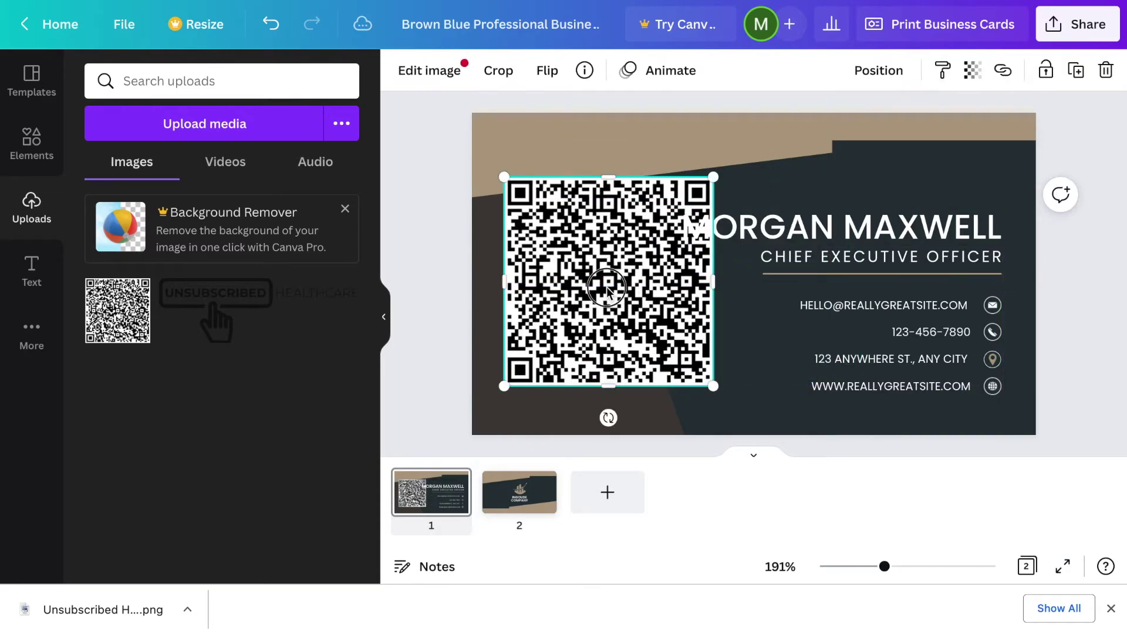
drag(596, 271, 610, 259)
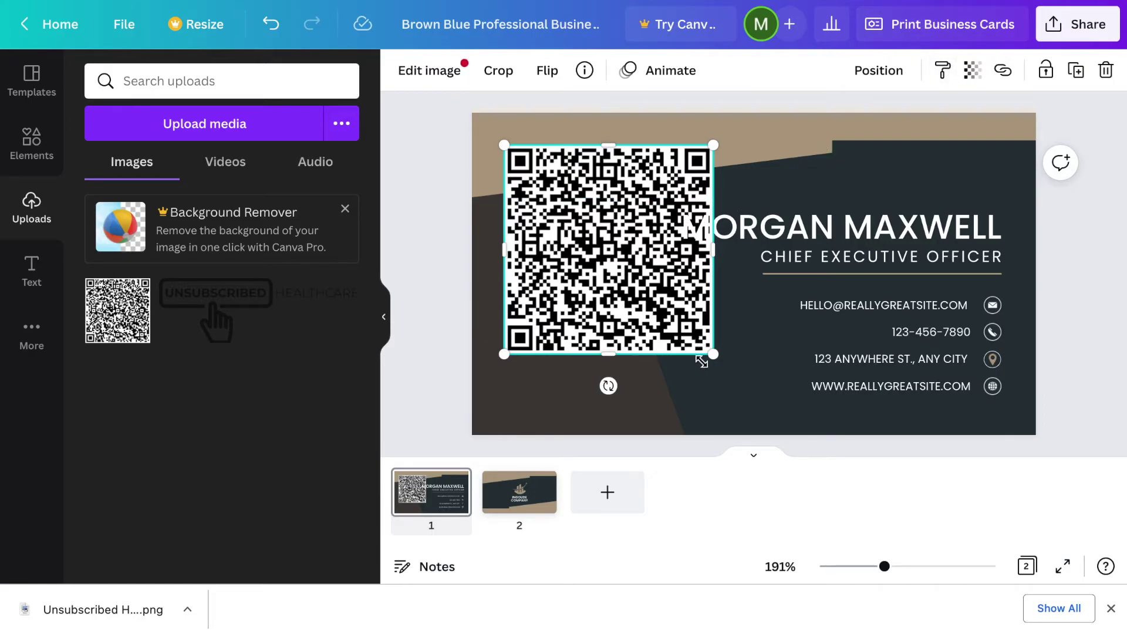
drag(716, 364, 718, 360)
drag(638, 305, 638, 325)
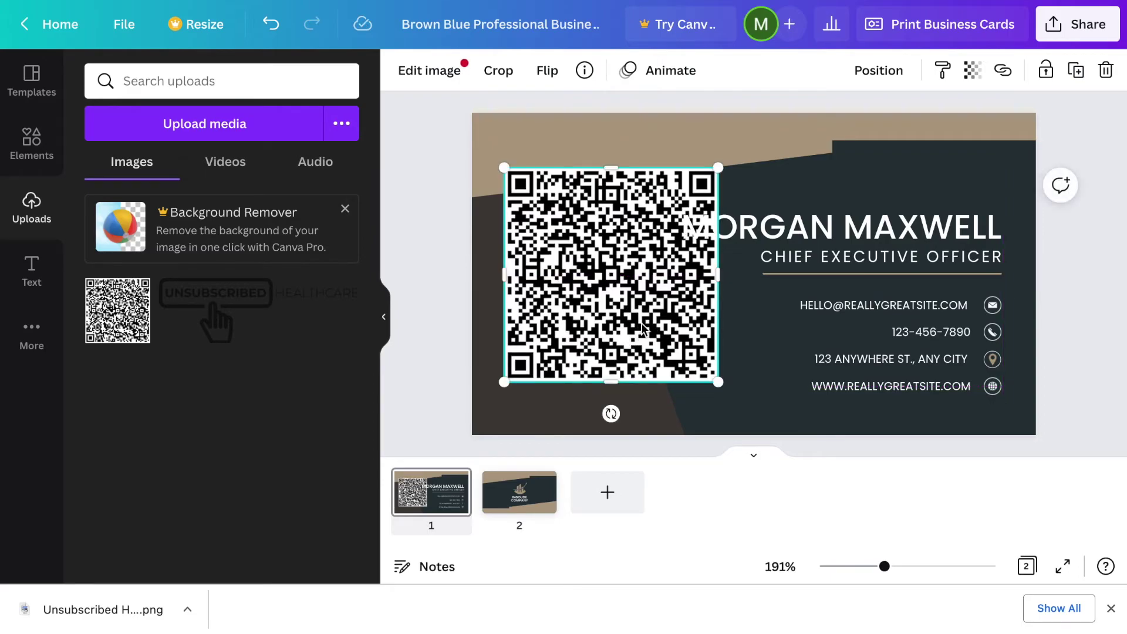
click(781, 234)
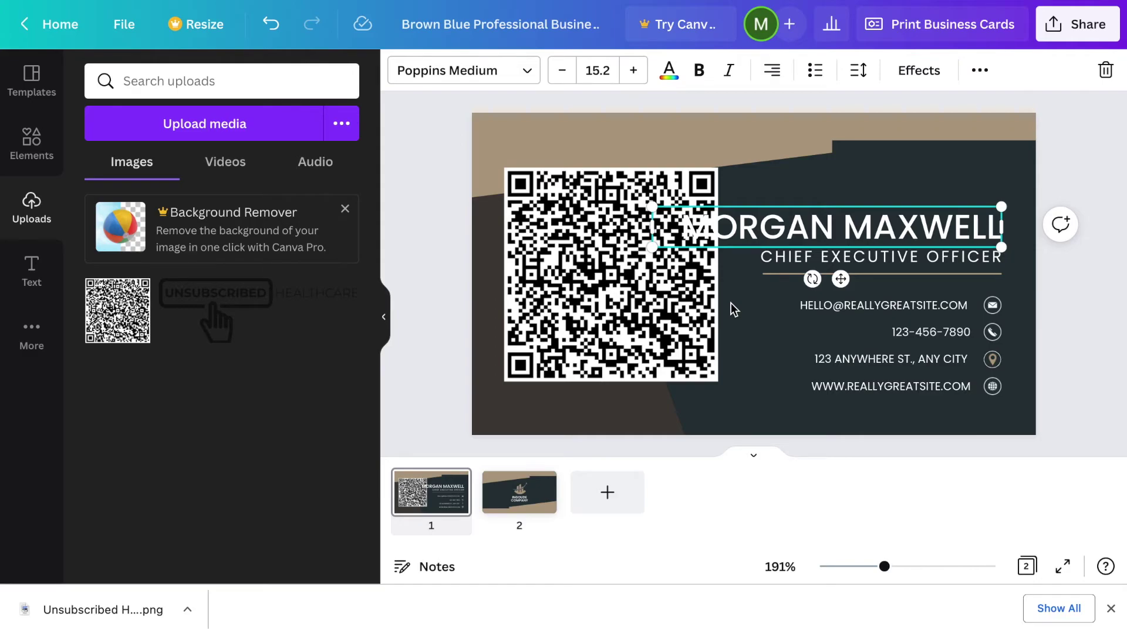
- Move the name text box higher and to the right, clear of the QR code
click(765, 209)
click(765, 208)
click(756, 273)
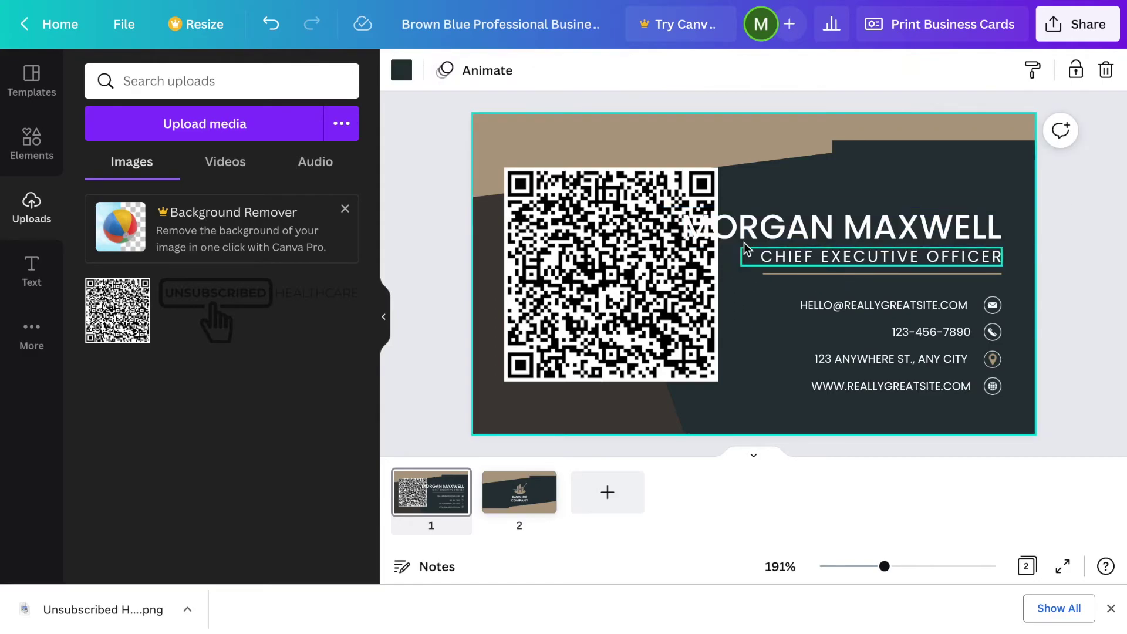
click(749, 238)
key(ctrl+z)
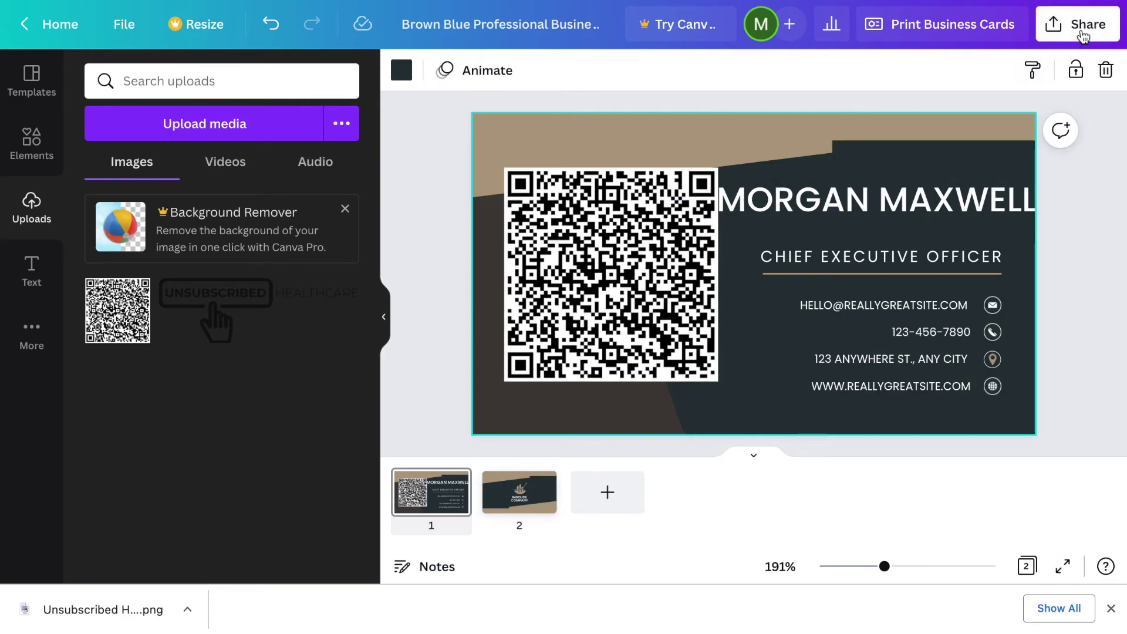
click(1084, 27)
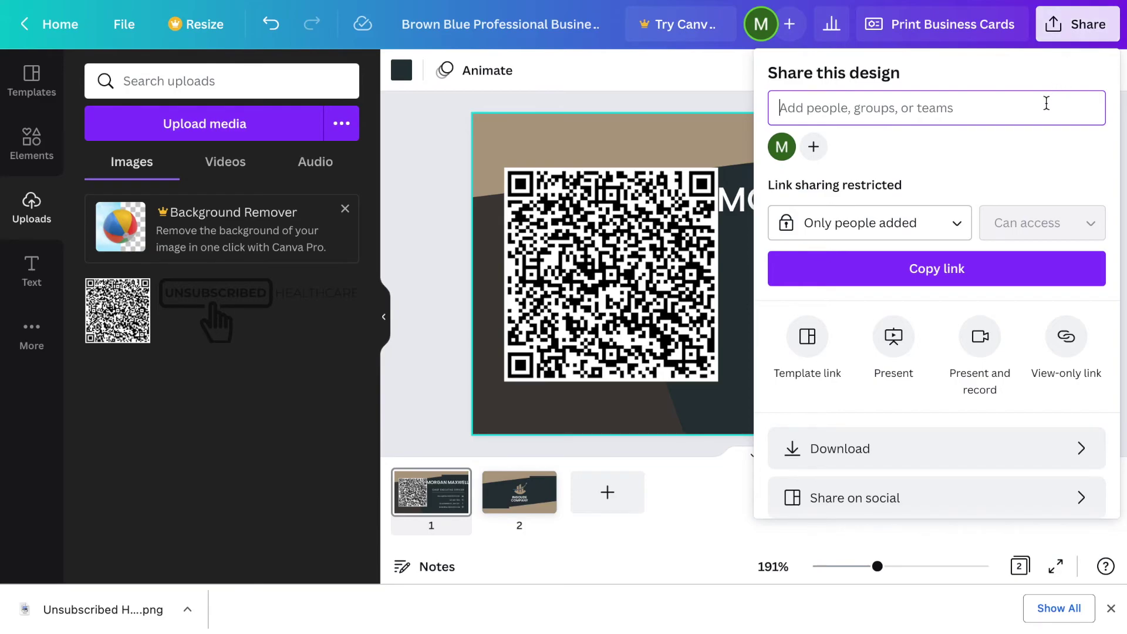
- Switch the download file type to PNG and select the design's second page
click(913, 461)
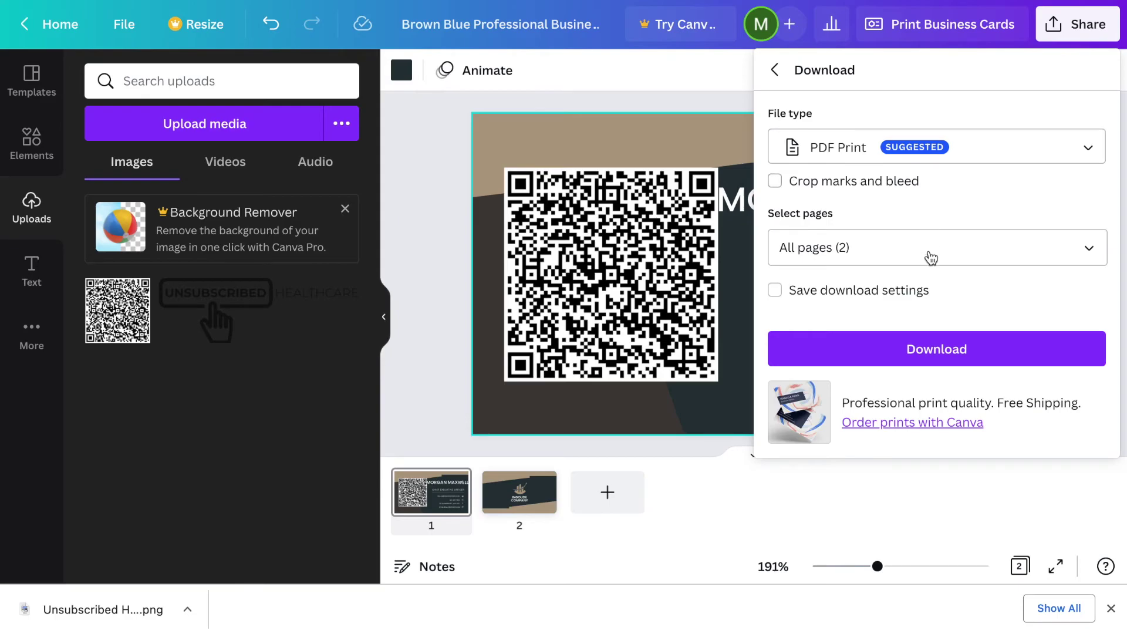
click(979, 164)
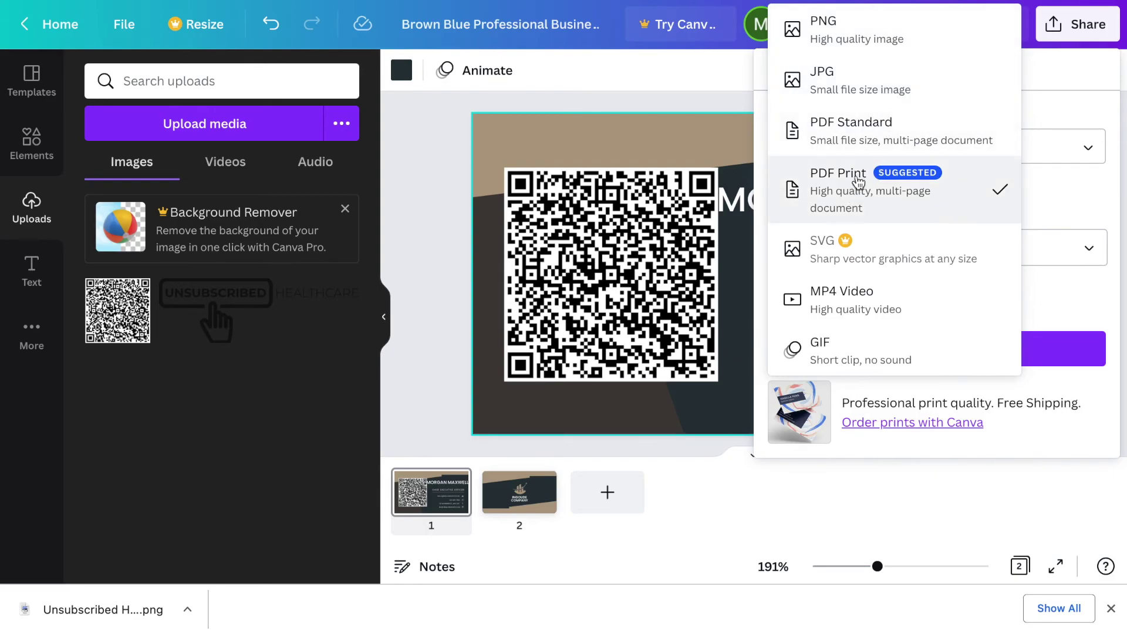
click(897, 35)
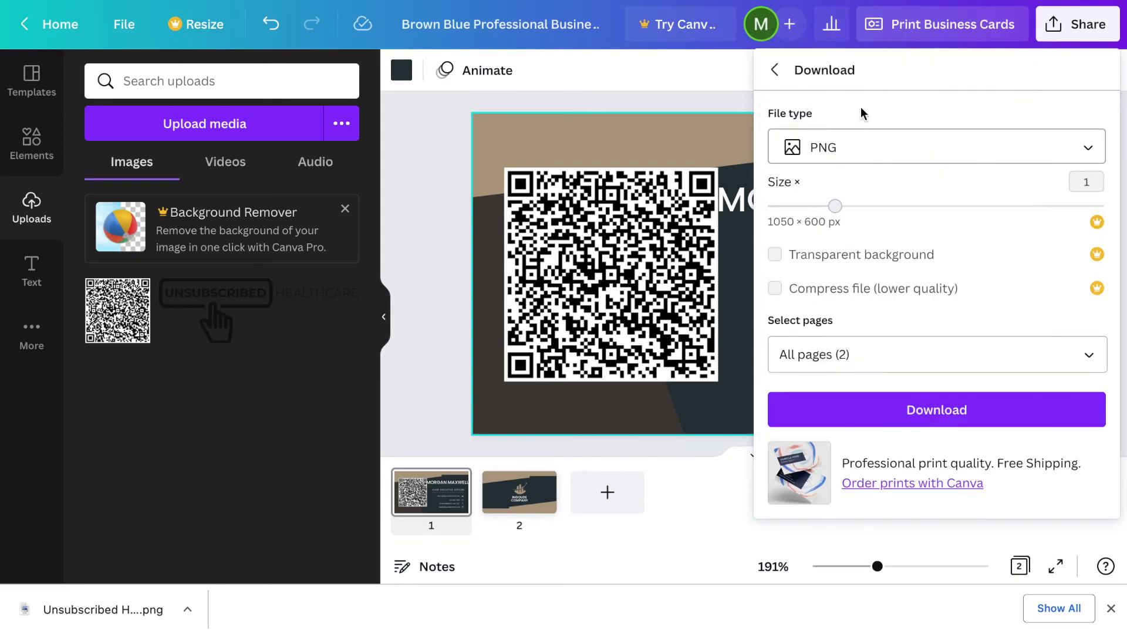
click(533, 515)
- Delete page 2, download the one-page card as PDF Print, and open the downloaded PDF
key(Delete)
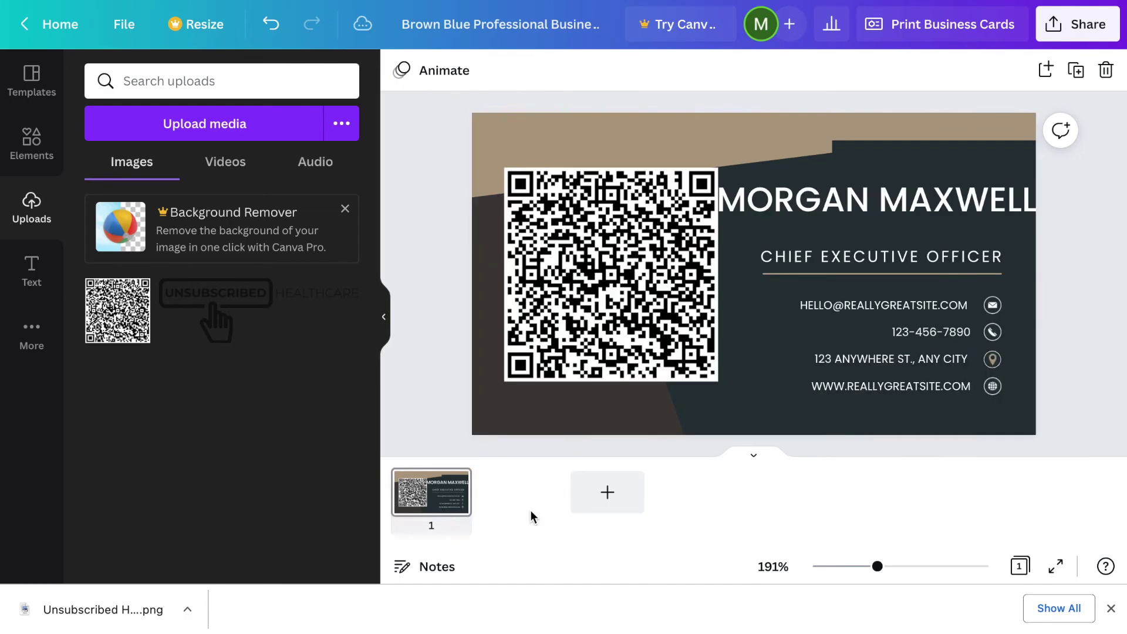
click(1077, 26)
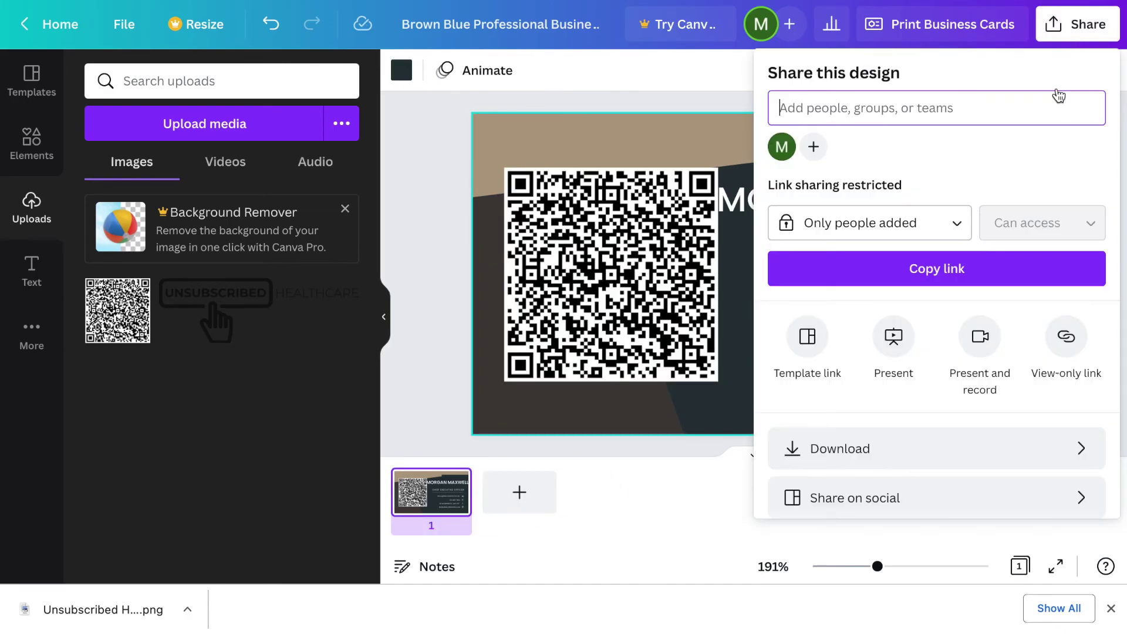
click(918, 448)
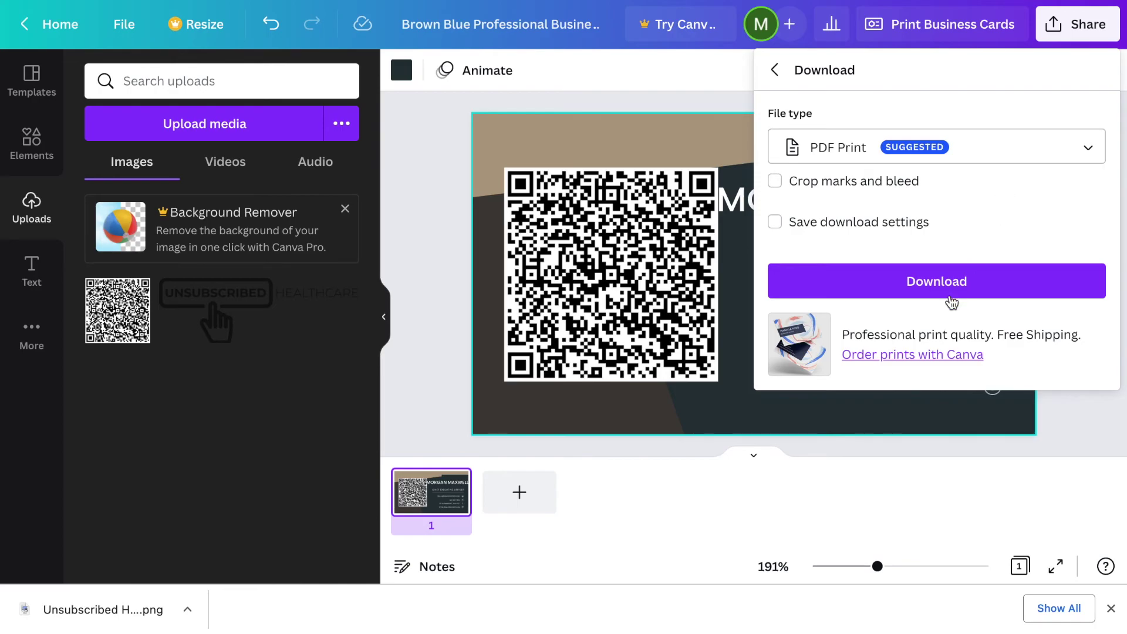
click(957, 290)
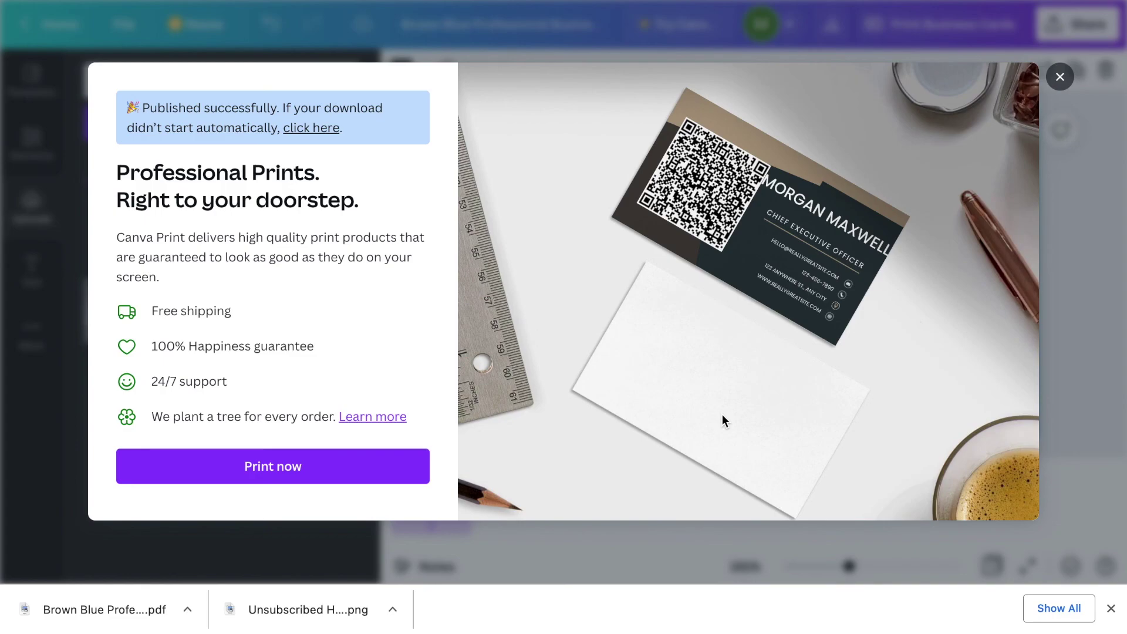
click(99, 608)
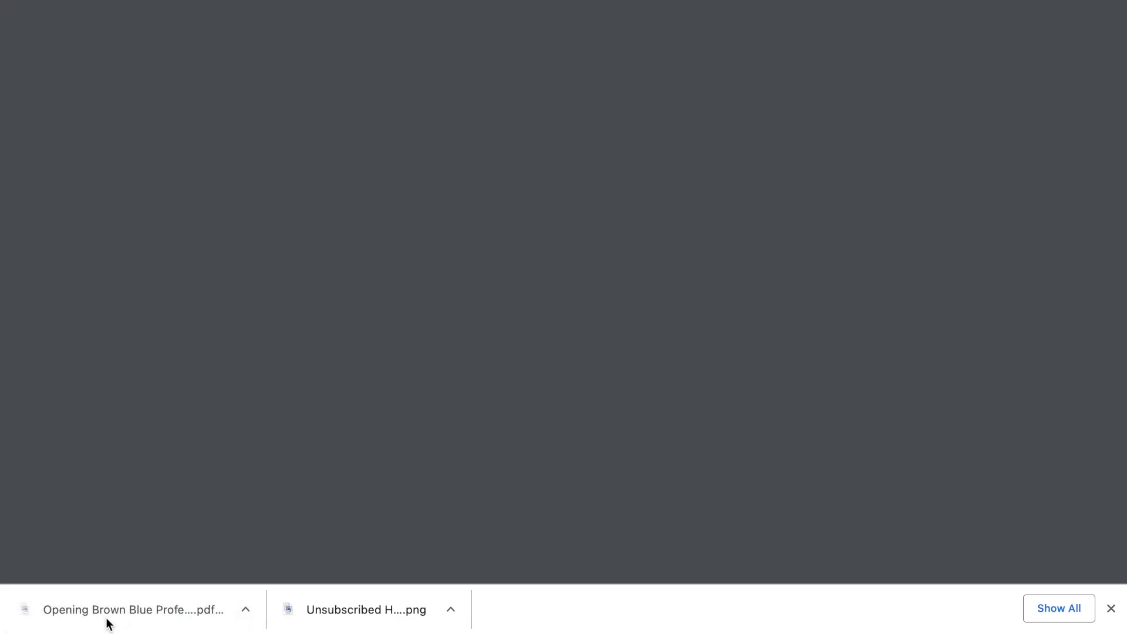